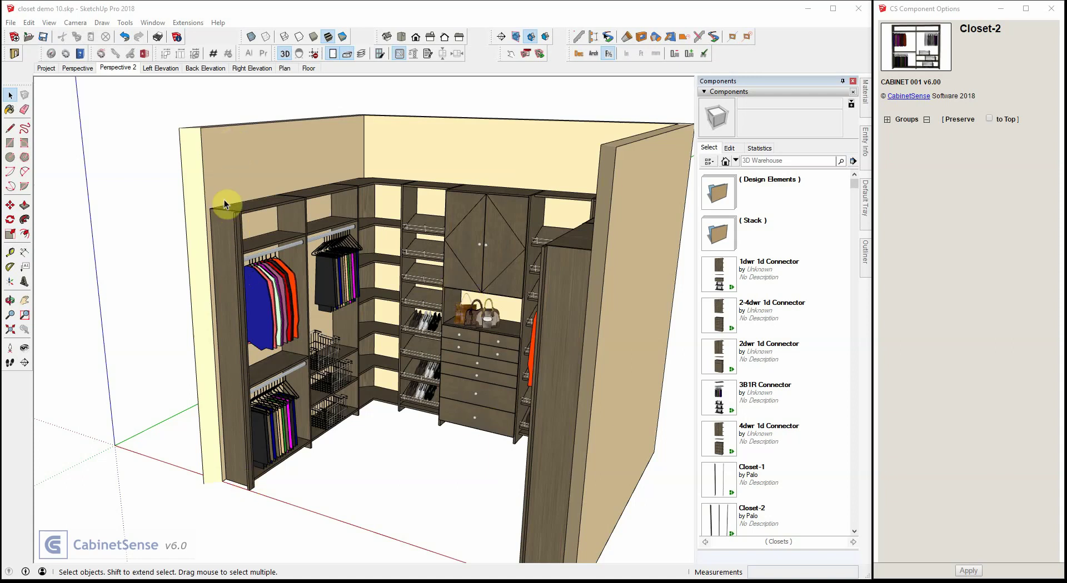
Step: Select the hanging closet cabinet along the left wall and check its height among its dimensions
{"action": "left_click", "coordinate": [225, 229]}
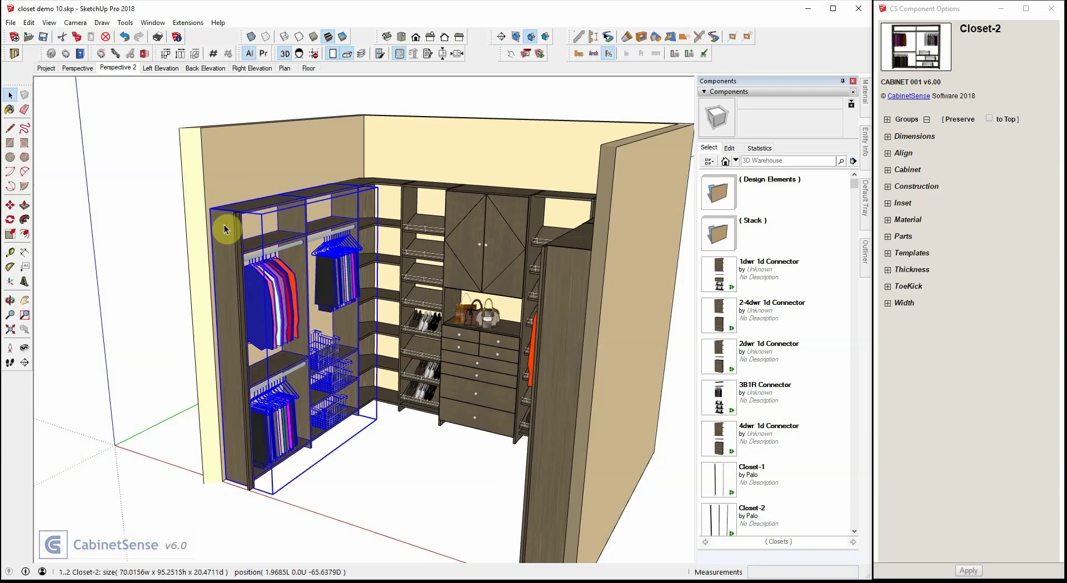
{"action": "left_click", "coordinate": [888, 137]}
{"action": "left_click", "coordinate": [939, 175]}
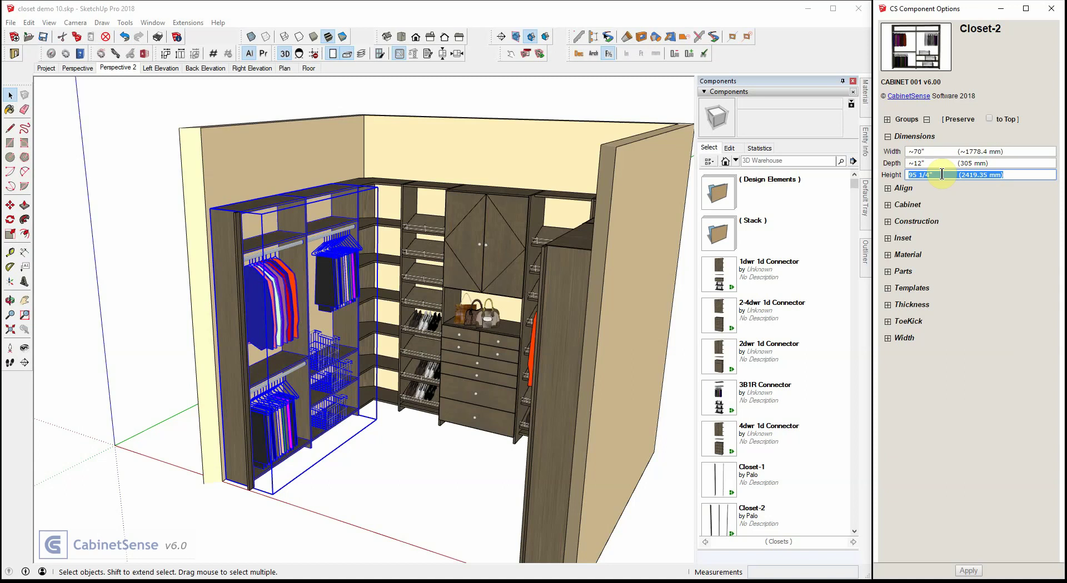
Step: Check the Upper mount height in the Project component's Mounts settings
{"action": "left_click", "coordinate": [44, 68]}
{"action": "left_click", "coordinate": [292, 294]}
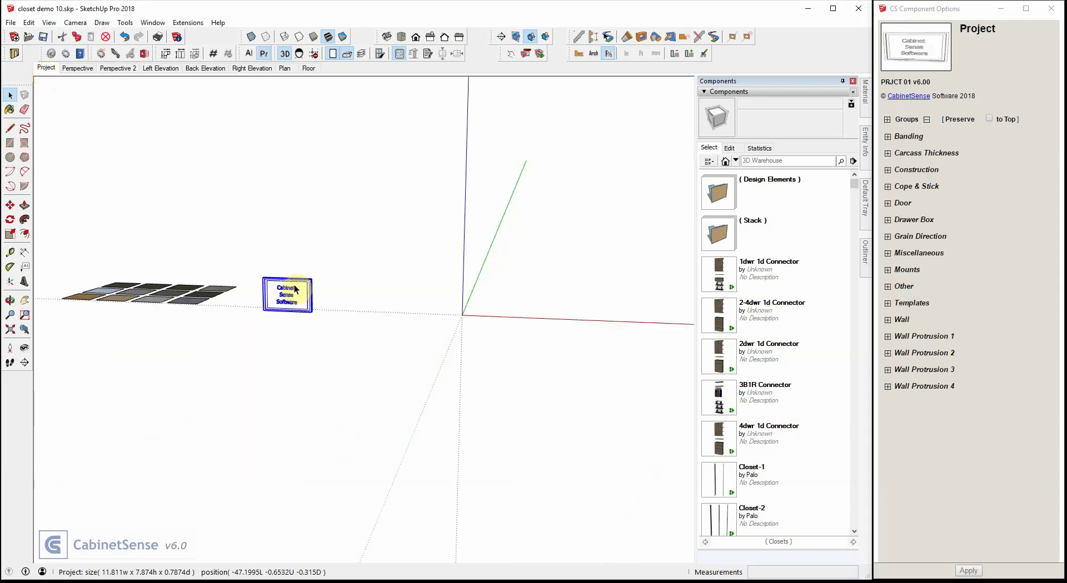
{"action": "left_click", "coordinate": [887, 270]}
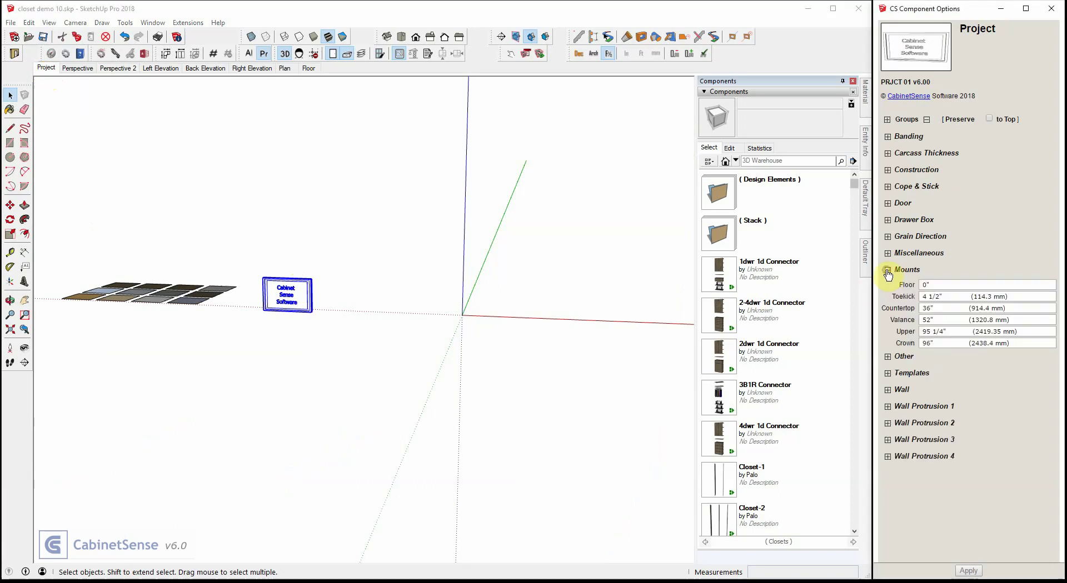
{"action": "triple_click", "coordinate": [949, 332]}
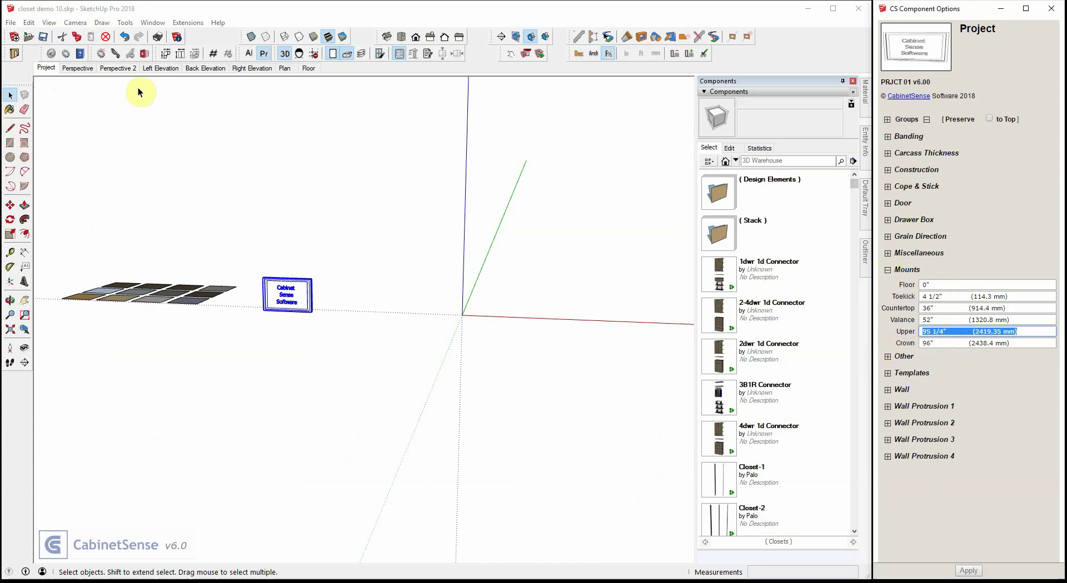
Step: Place a Corner Angle cabinet from the Stack component library on top of the corner closet unit in the perspective scene
{"action": "left_click", "coordinate": [78, 67]}
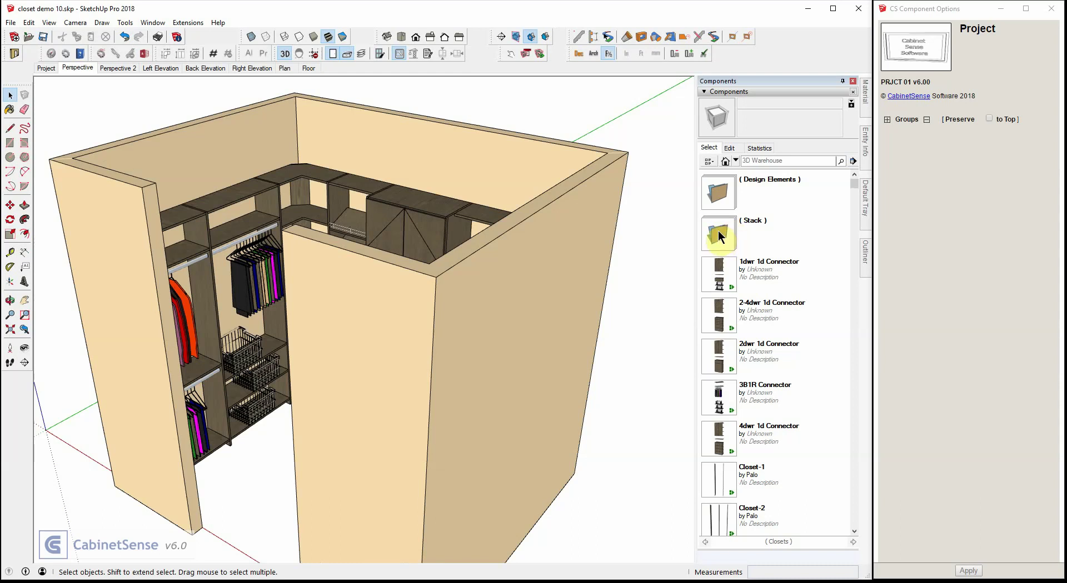
{"action": "left_click", "coordinate": [717, 231]}
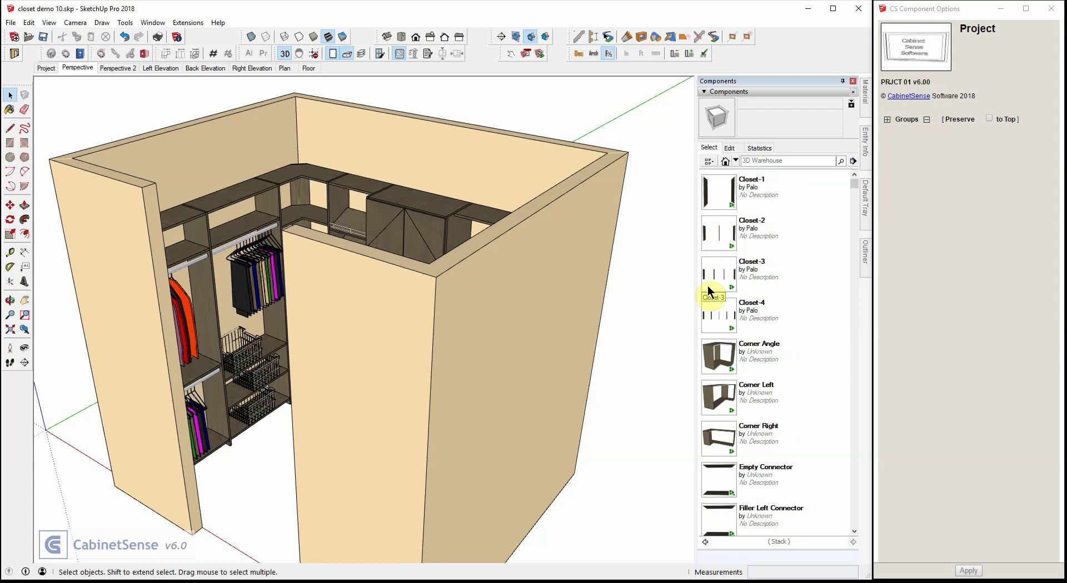
{"action": "left_click", "coordinate": [720, 356]}
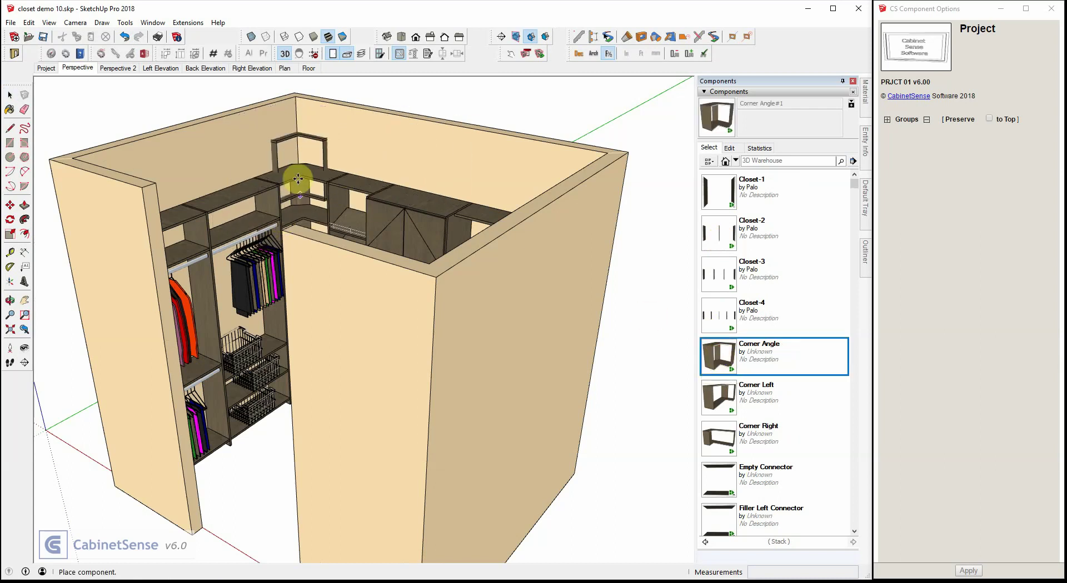
{"action": "left_click", "coordinate": [304, 236]}
{"action": "scroll", "coordinate": [300, 161], "scroll_direction": "up", "scroll_amount": 3}
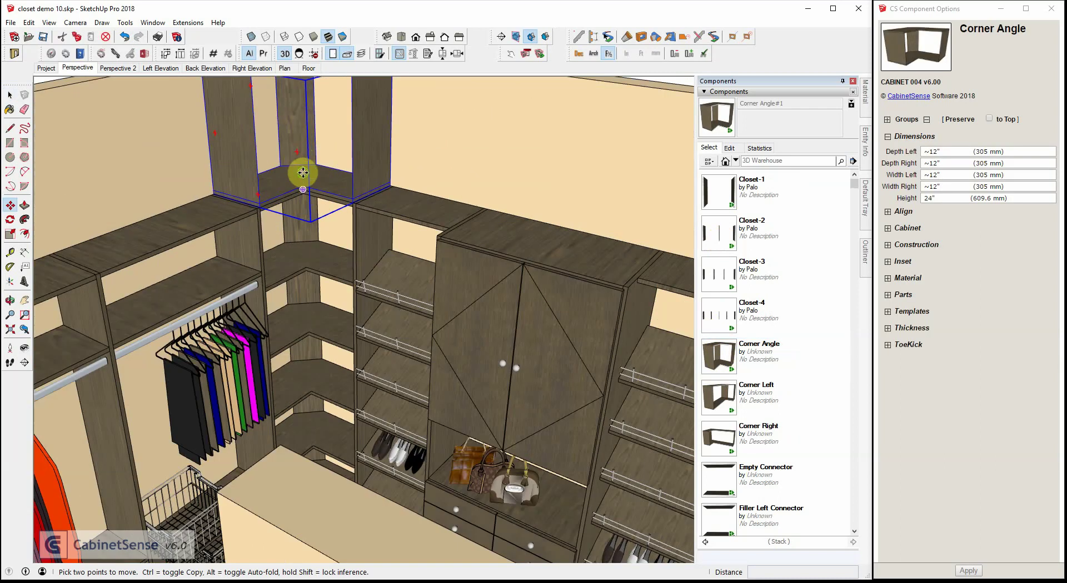
{"action": "middle_click_drag", "start_coordinate": [299, 172], "coordinate": [348, 136]}
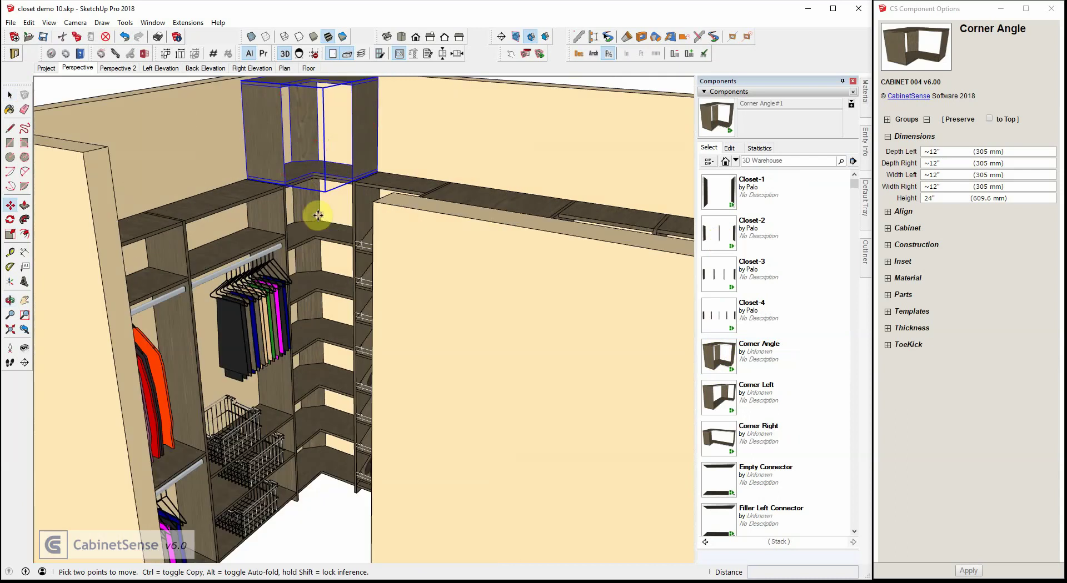
{"action": "scroll", "coordinate": [315, 215], "scroll_direction": "down", "scroll_amount": 5}
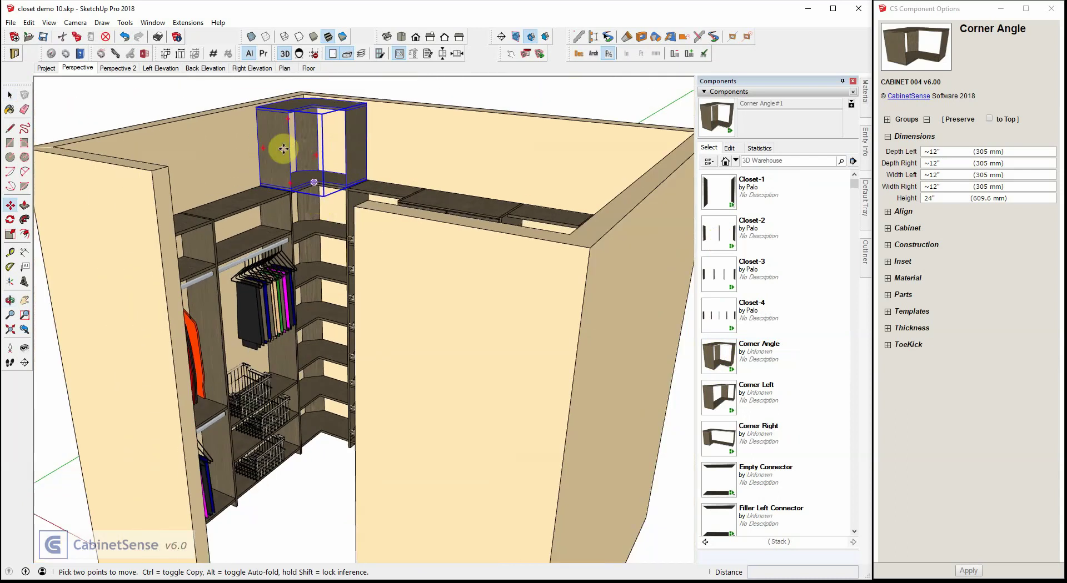
Step: Examine the stacked corner cabinet's Align settings, including the Vertical Alignment options
{"action": "left_click", "coordinate": [887, 212]}
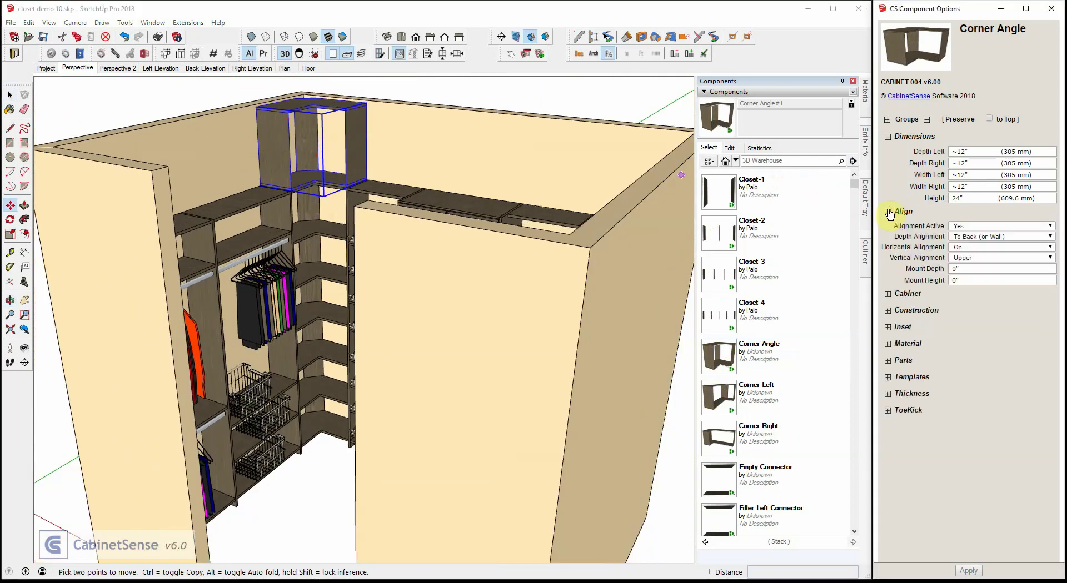
{"action": "left_click", "coordinate": [972, 256]}
{"action": "left_click", "coordinate": [972, 256]}
Step: Set the project's Upper mount height to 100" and return to the perspective scene
{"action": "left_click", "coordinate": [45, 67]}
{"action": "key", "text": "q"}
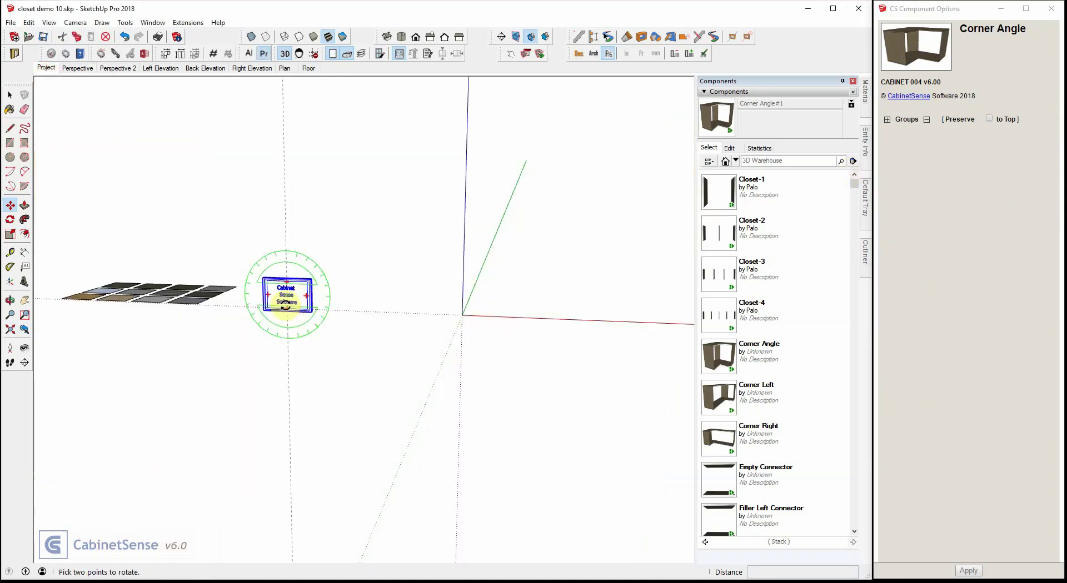
{"action": "key", "text": "space"}
{"action": "left_click", "coordinate": [283, 300]}
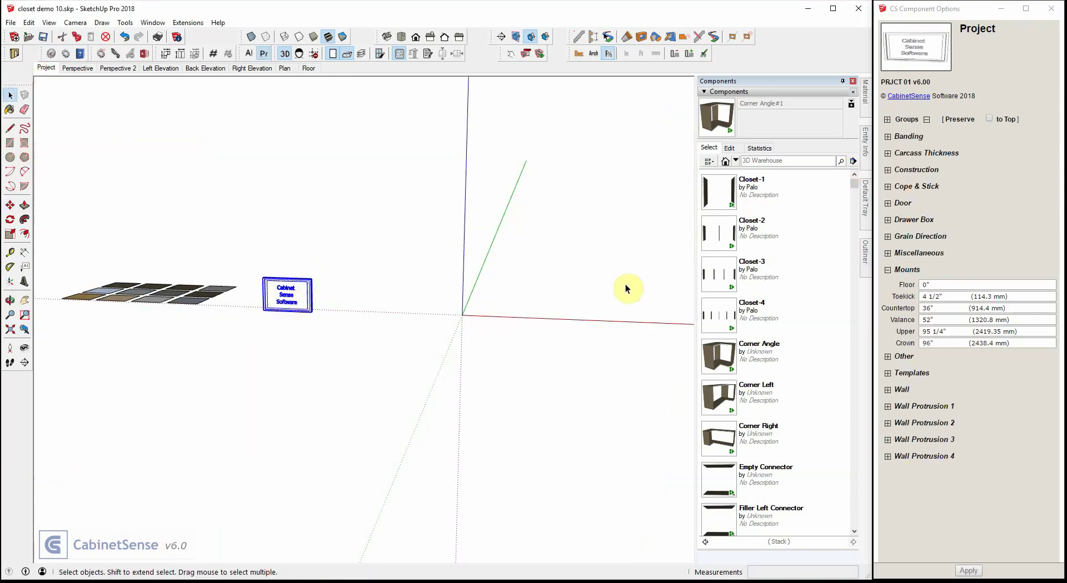
{"action": "triple_click", "coordinate": [949, 331]}
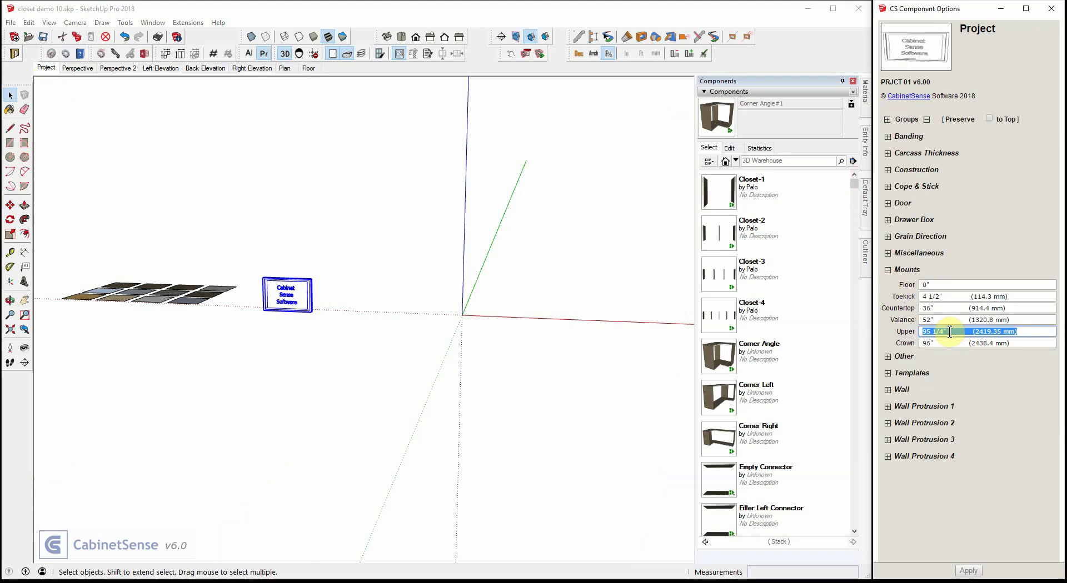
{"action": "type", "text": "100"}
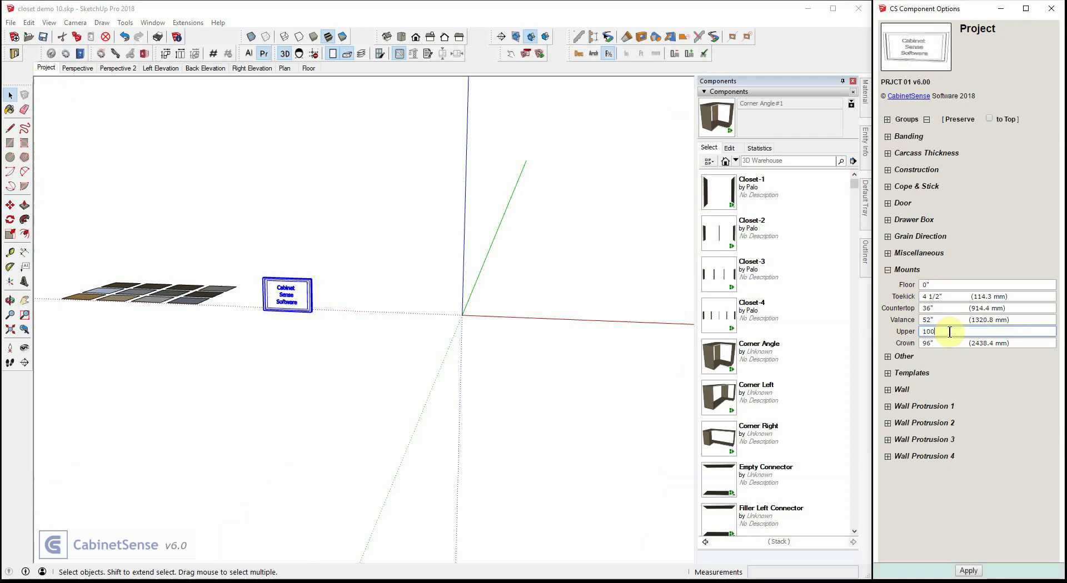
{"action": "key", "text": "Return"}
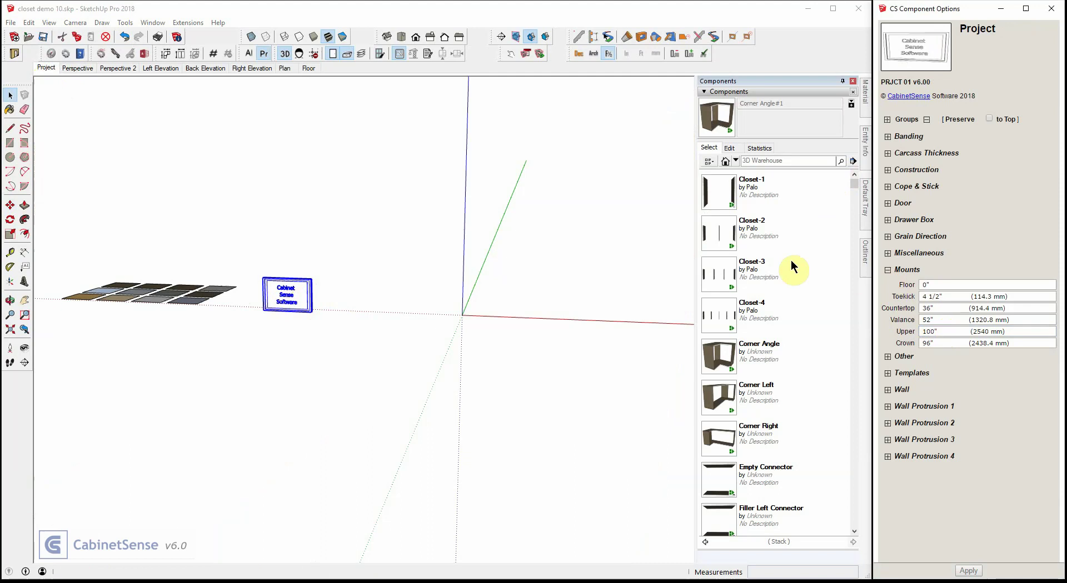
{"action": "left_click", "coordinate": [90, 68]}
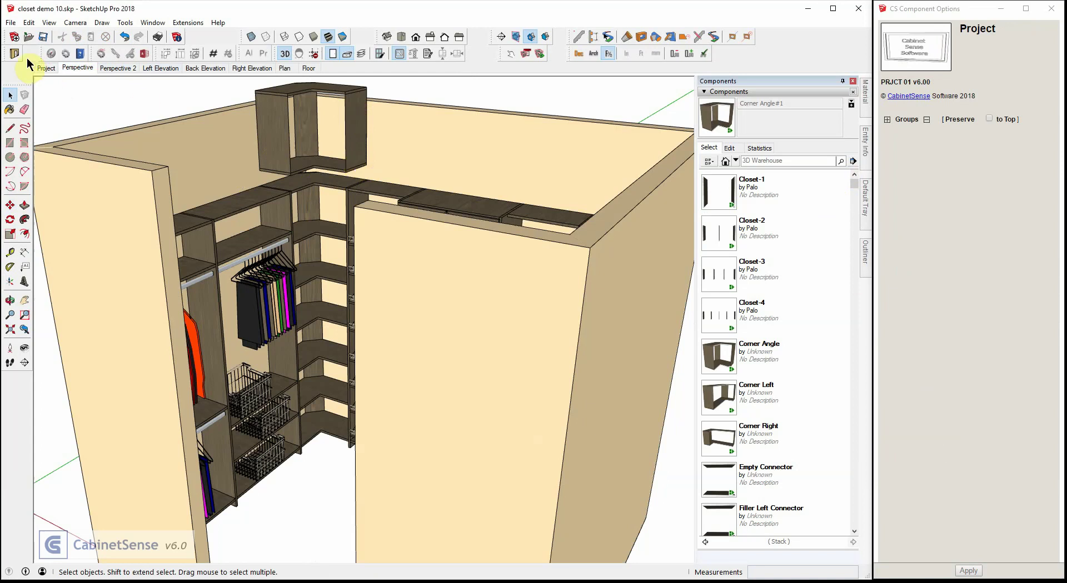
Step: Set the project's Upper mount height to 95.25" and return to the perspective scene
{"action": "left_click", "coordinate": [45, 68]}
{"action": "left_click", "coordinate": [303, 297]}
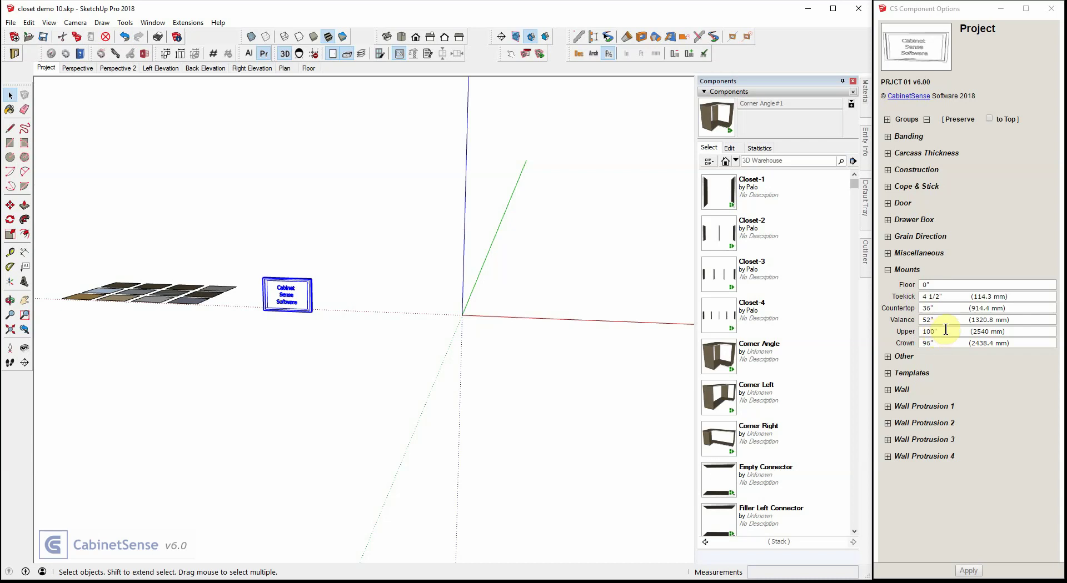
{"action": "left_click", "coordinate": [945, 331]}
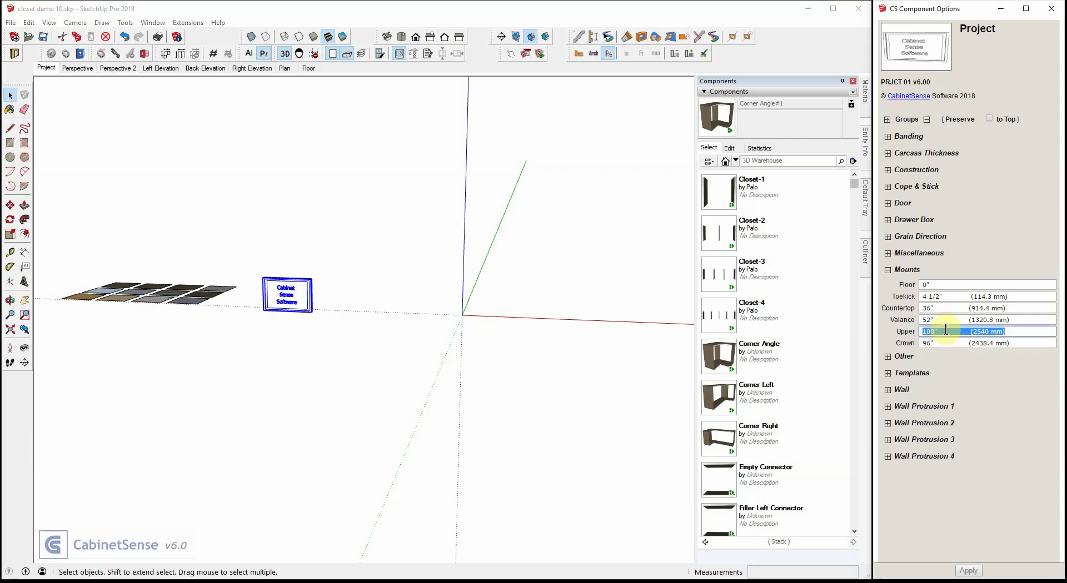
{"action": "type", "text": "95.25"}
{"action": "key", "text": "Return"}
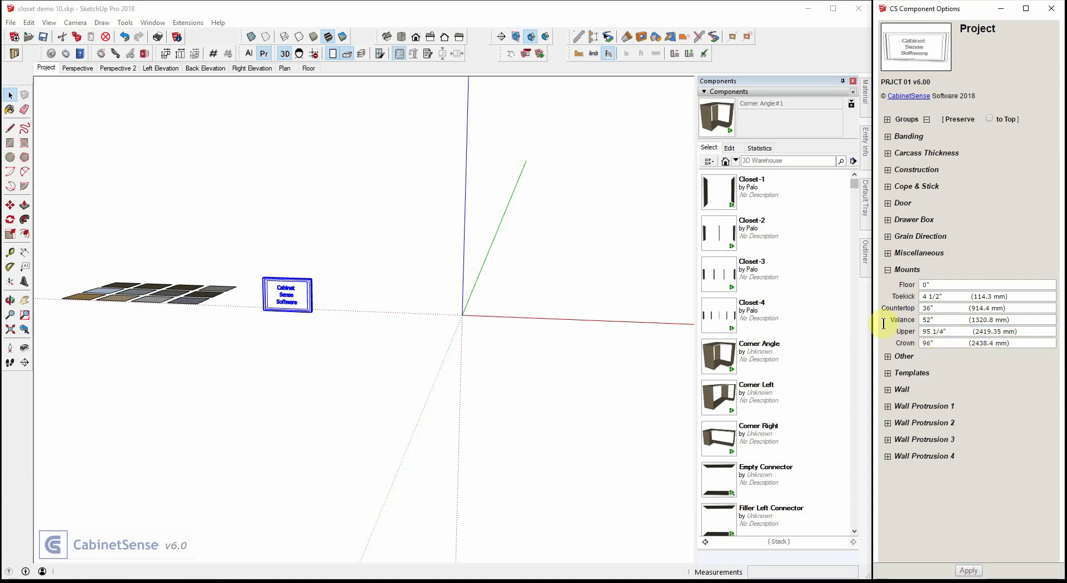
{"action": "left_click", "coordinate": [69, 68]}
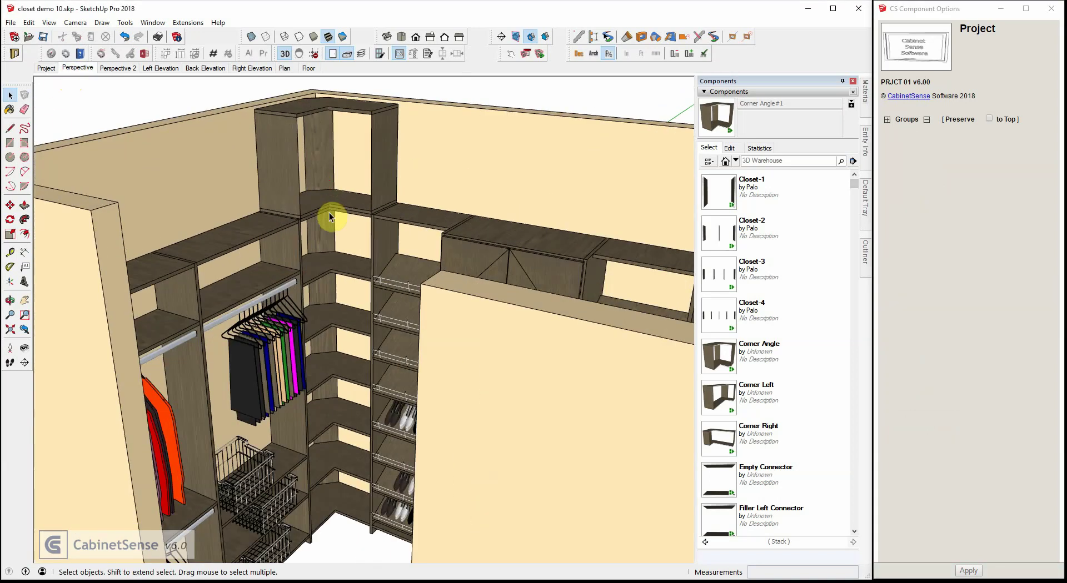
Step: Place a Filler Stack above the left-wall closet and move it onto the existing filler at the end away from the corner
{"action": "middle_click_drag", "start_coordinate": [330, 216], "coordinate": [134, 255]}
{"action": "scroll", "coordinate": [739, 270], "scroll_direction": "down", "scroll_amount": 3}
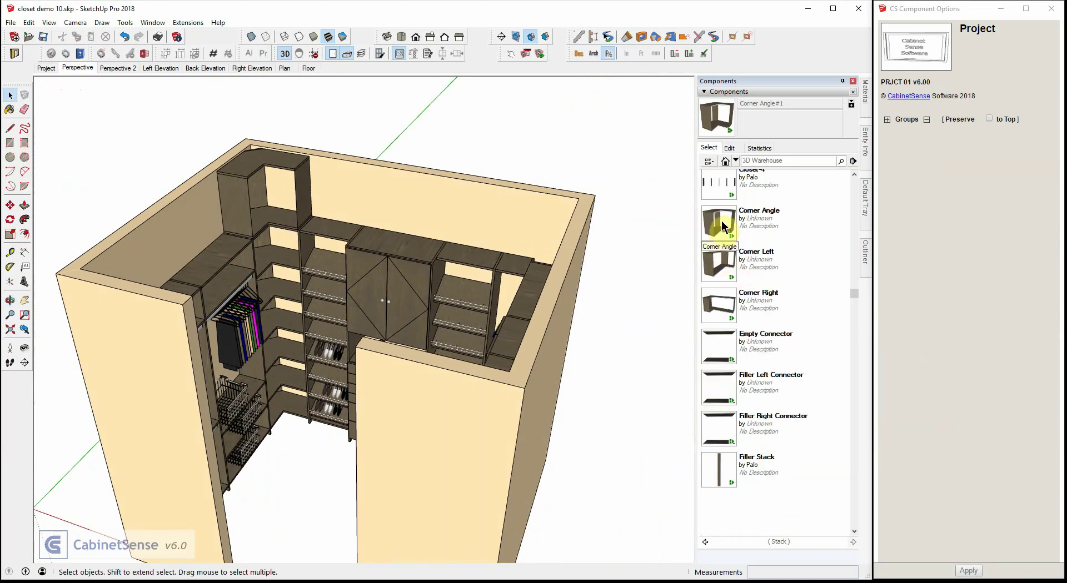
{"action": "scroll", "coordinate": [722, 225], "scroll_direction": "up", "scroll_amount": 3}
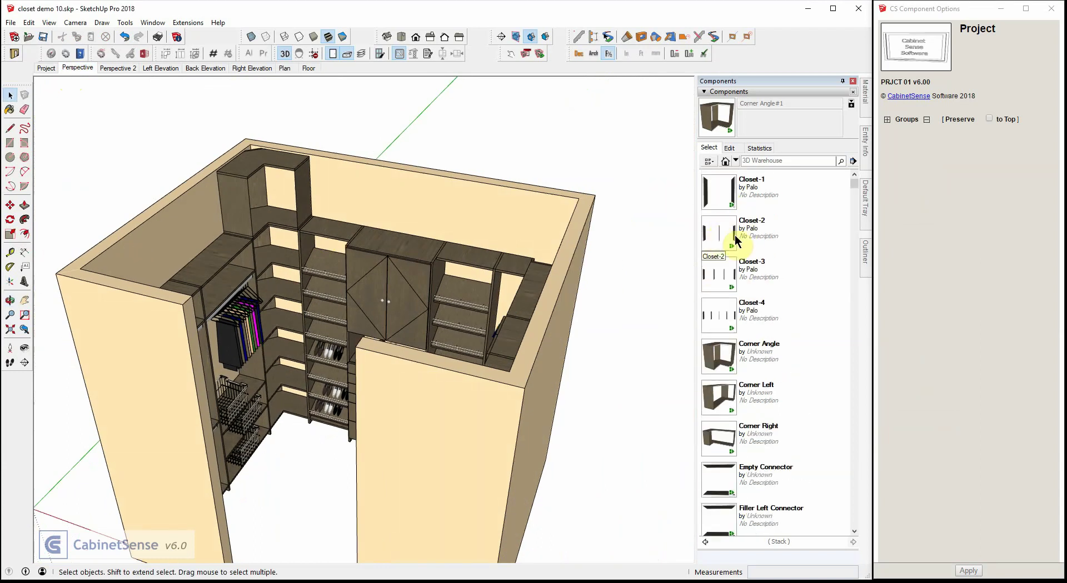
{"action": "scroll", "coordinate": [706, 334], "scroll_direction": "down", "scroll_amount": 5}
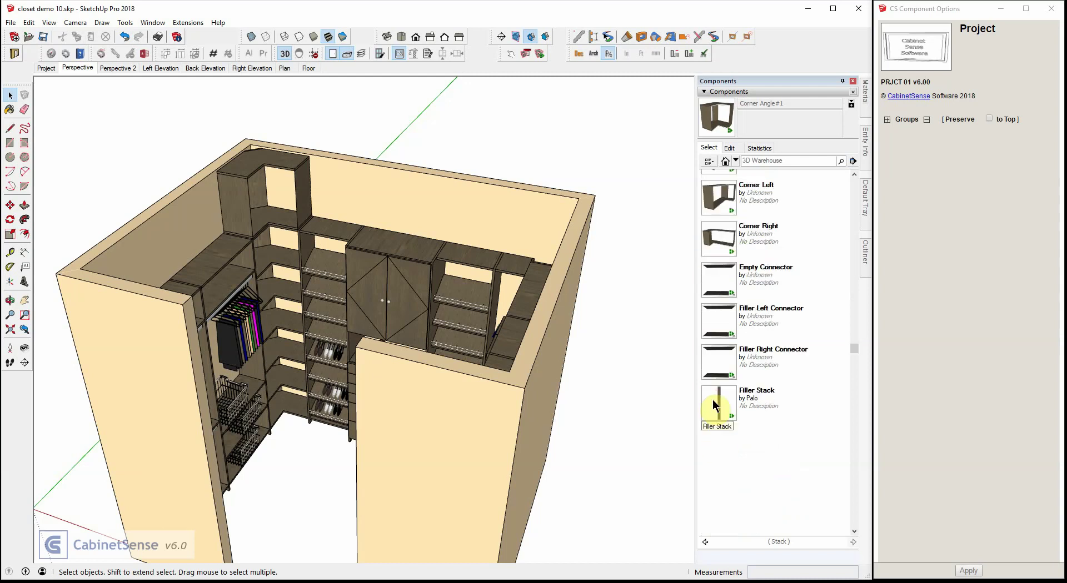
{"action": "left_click", "coordinate": [711, 405]}
{"action": "middle_click_drag", "start_coordinate": [550, 268], "coordinate": [283, 186]}
{"action": "left_click", "coordinate": [258, 191]}
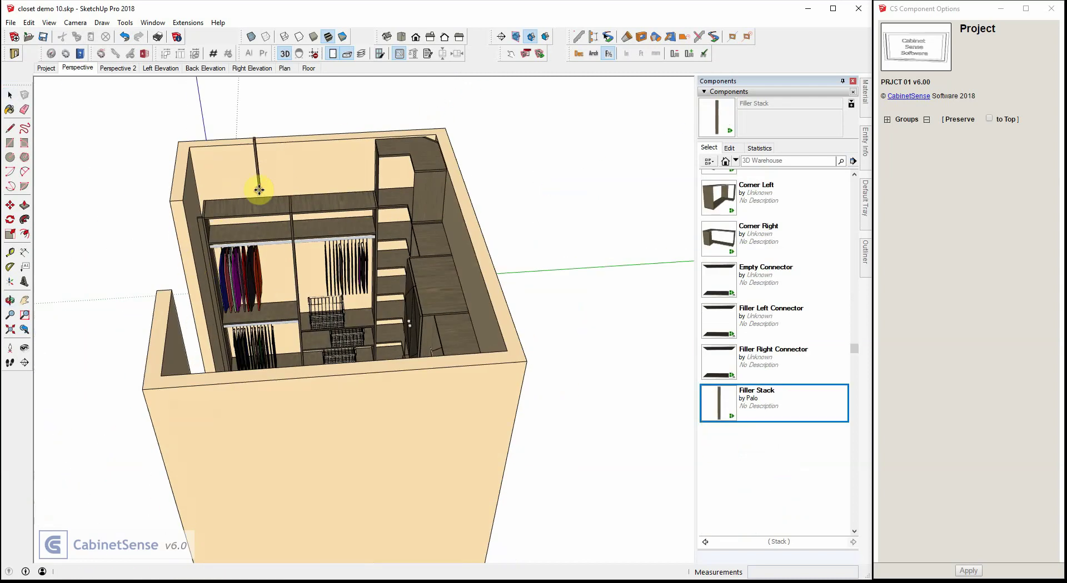
{"action": "scroll", "coordinate": [255, 192], "scroll_direction": "up", "scroll_amount": 5}
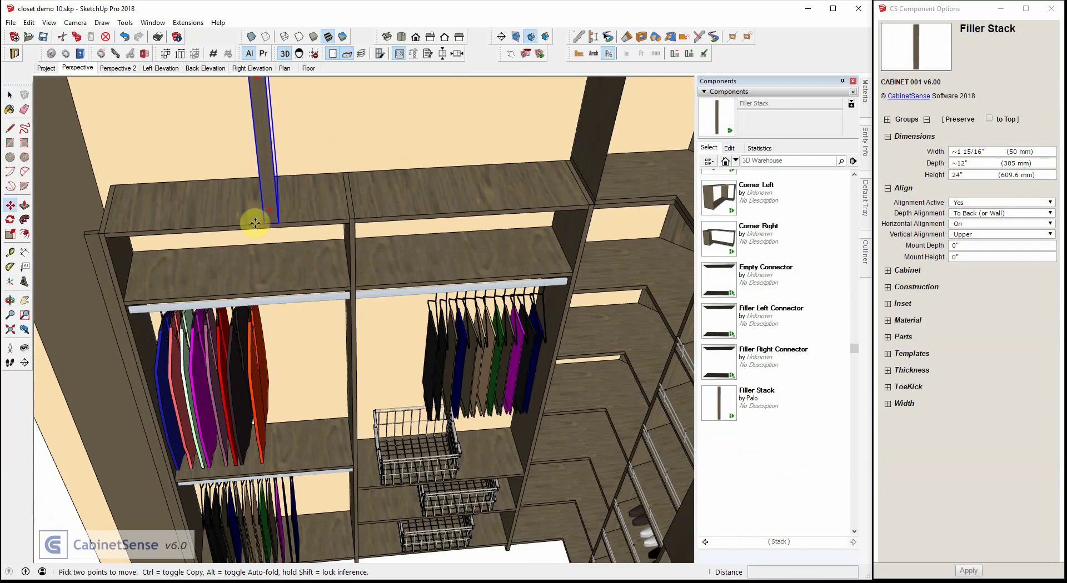
{"action": "left_click", "coordinate": [248, 217]}
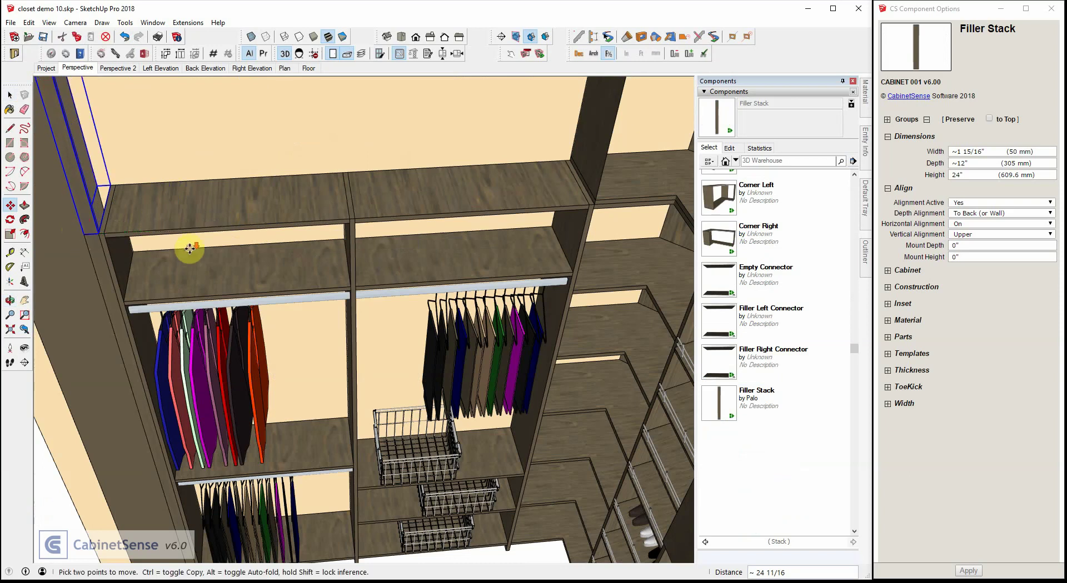
Step: Place a Closet-2 stack cabinet above the left-wall closet and widen it to about 70" to fill the gap between filler and corner cabinet
{"action": "scroll", "coordinate": [188, 247], "scroll_direction": "down", "scroll_amount": 5}
{"action": "scroll", "coordinate": [148, 212], "scroll_direction": "up", "scroll_amount": 1}
{"action": "scroll", "coordinate": [186, 220], "scroll_direction": "up", "scroll_amount": 1}
{"action": "middle_click_drag", "start_coordinate": [186, 220], "coordinate": [214, 198]}
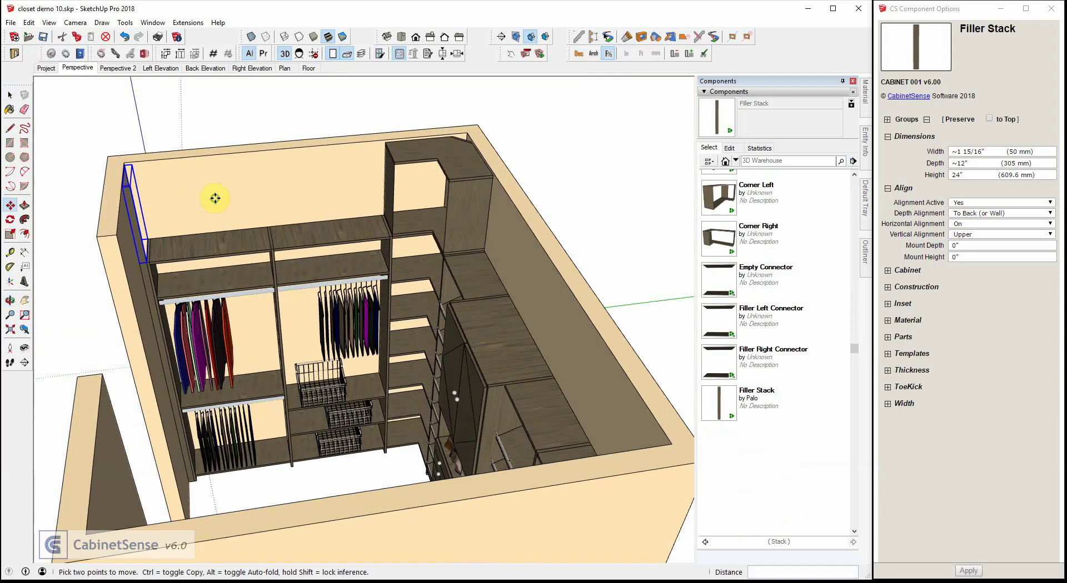
{"action": "scroll", "coordinate": [710, 283], "scroll_direction": "up", "scroll_amount": 3}
{"action": "left_click", "coordinate": [717, 239]}
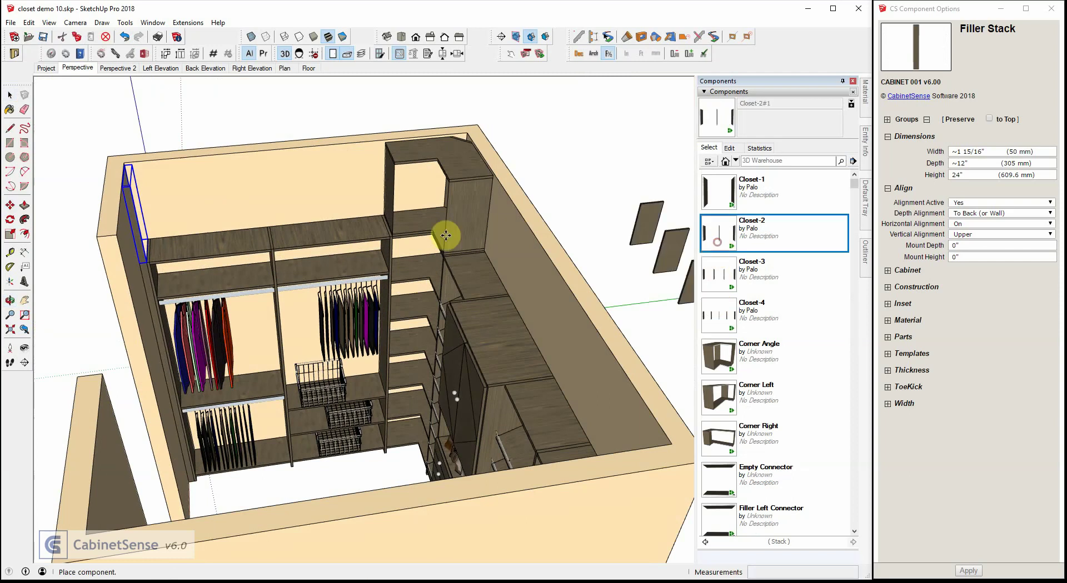
{"action": "left_click", "coordinate": [338, 251]}
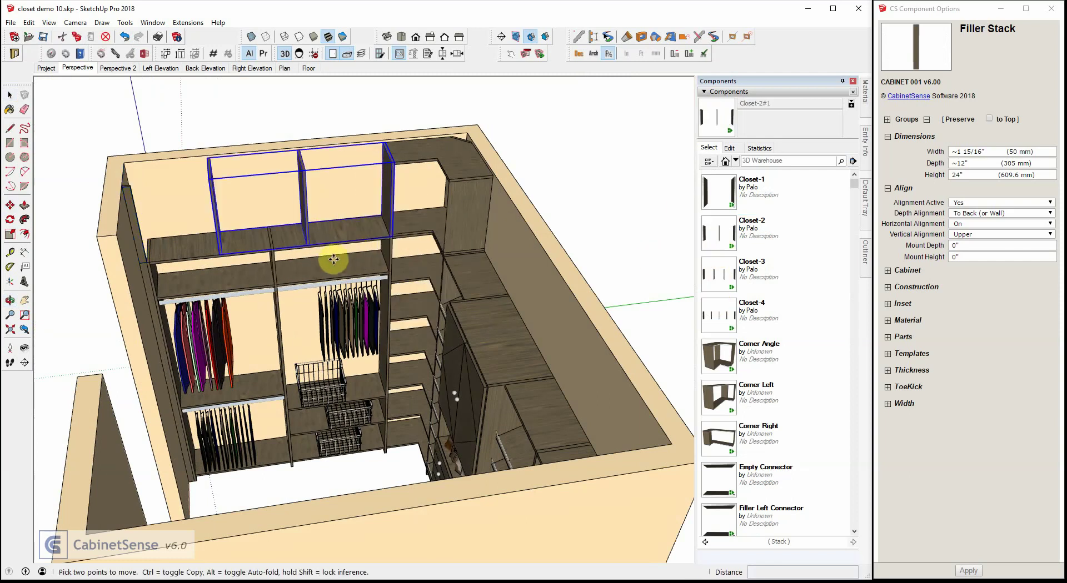
{"action": "left_click", "coordinate": [383, 339]}
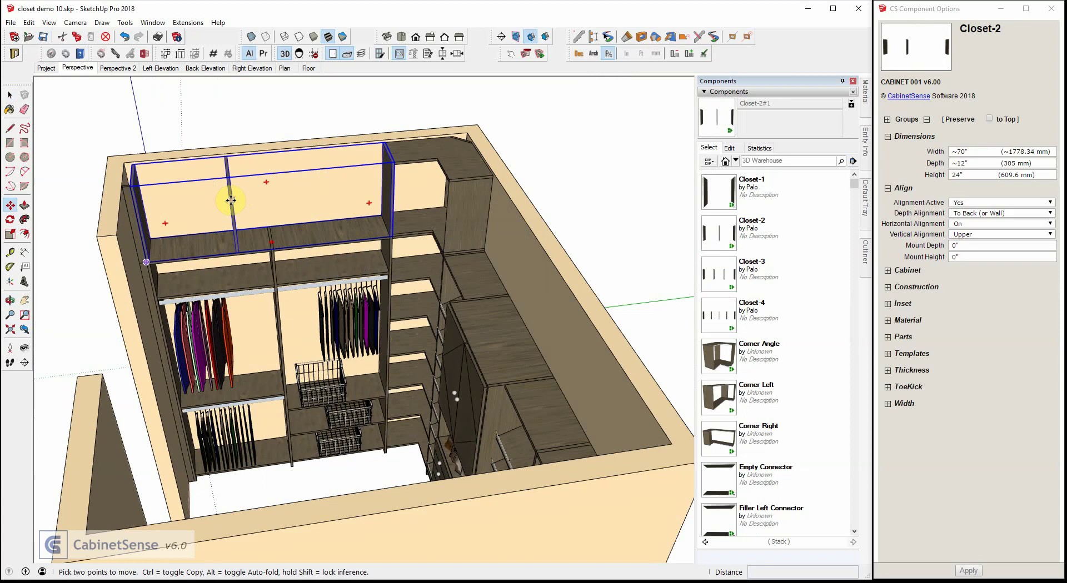
{"action": "left_click", "coordinate": [457, 59]}
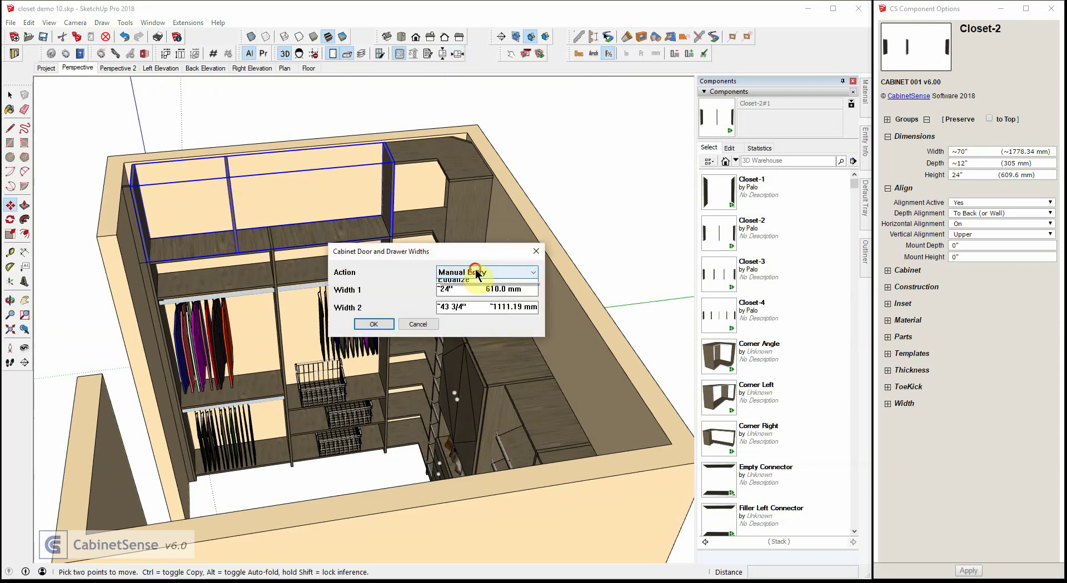
{"action": "left_click", "coordinate": [474, 273]}
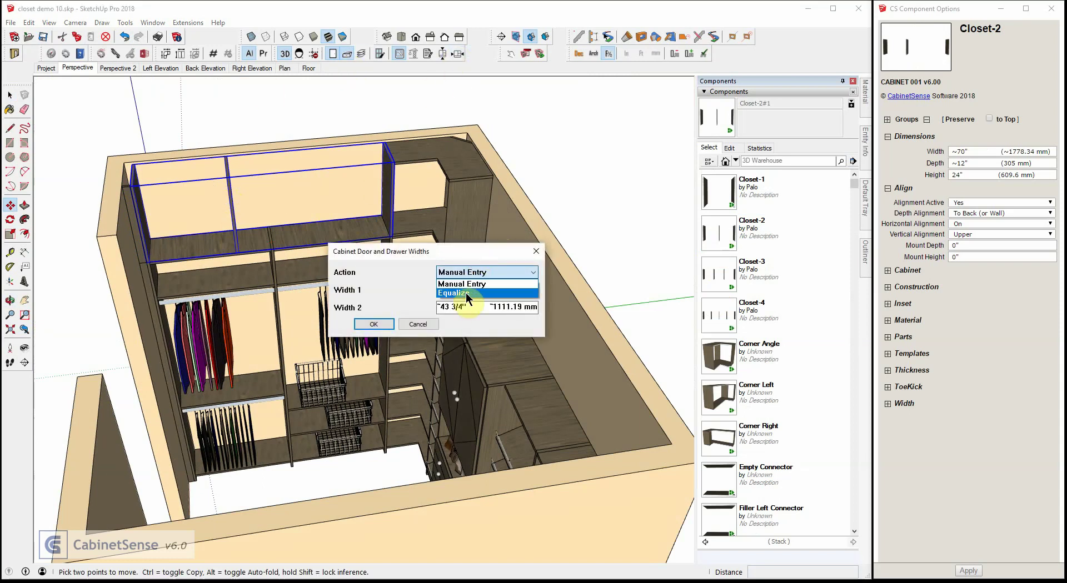
{"action": "left_click", "coordinate": [414, 322]}
{"action": "left_click", "coordinate": [419, 323]}
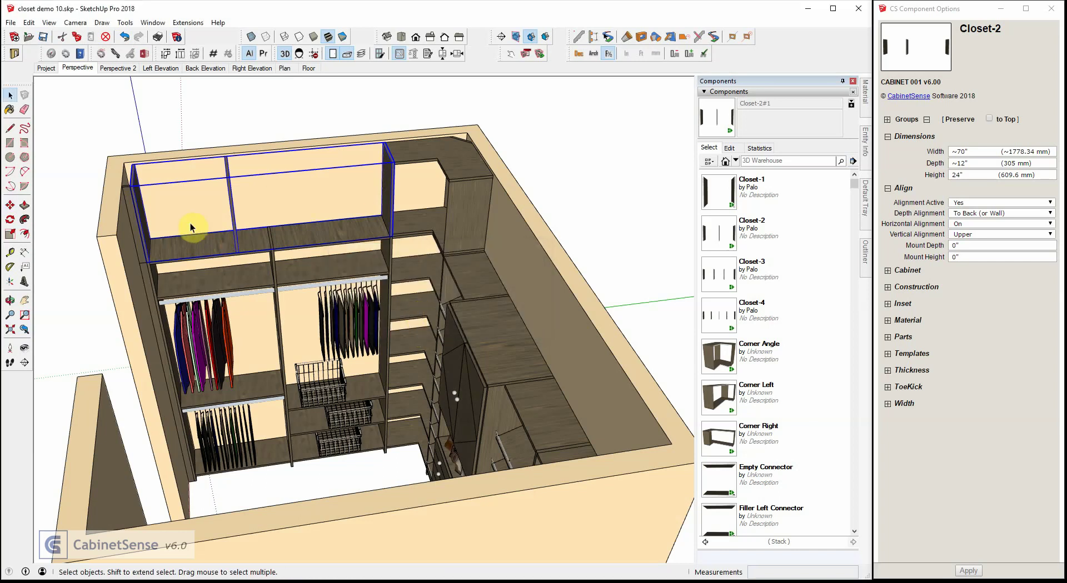
Step: Move the center partition of the upper Closet-2 stack cabinet sideways to line up with the partition of the closet below
{"action": "key", "text": "space"}
{"action": "double_click", "coordinate": [229, 186]}
{"action": "scroll", "coordinate": [248, 252], "scroll_direction": "up", "scroll_amount": 6}
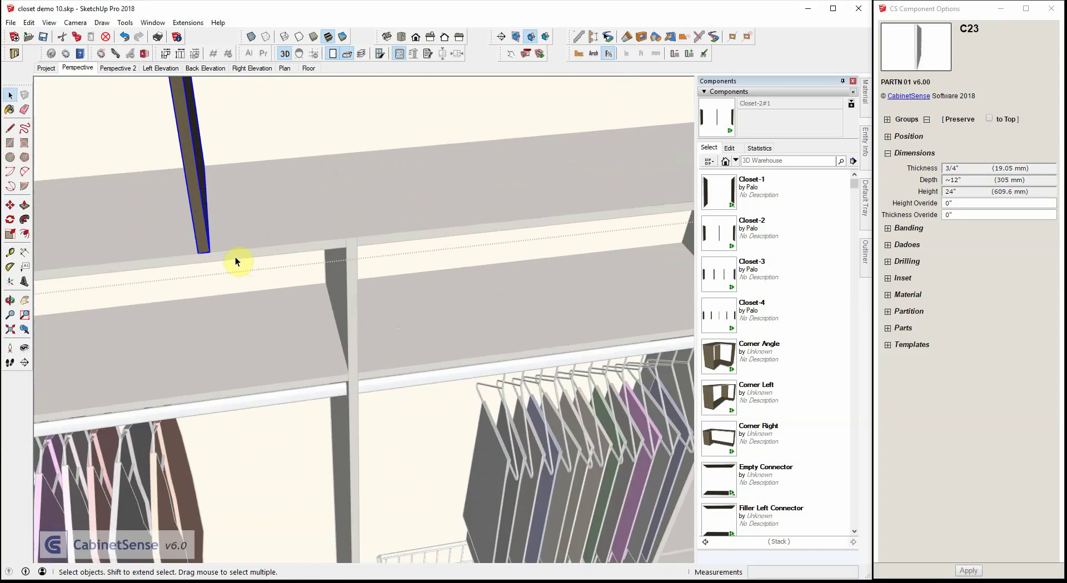
{"action": "key", "text": "m"}
{"action": "left_click", "coordinate": [206, 251]}
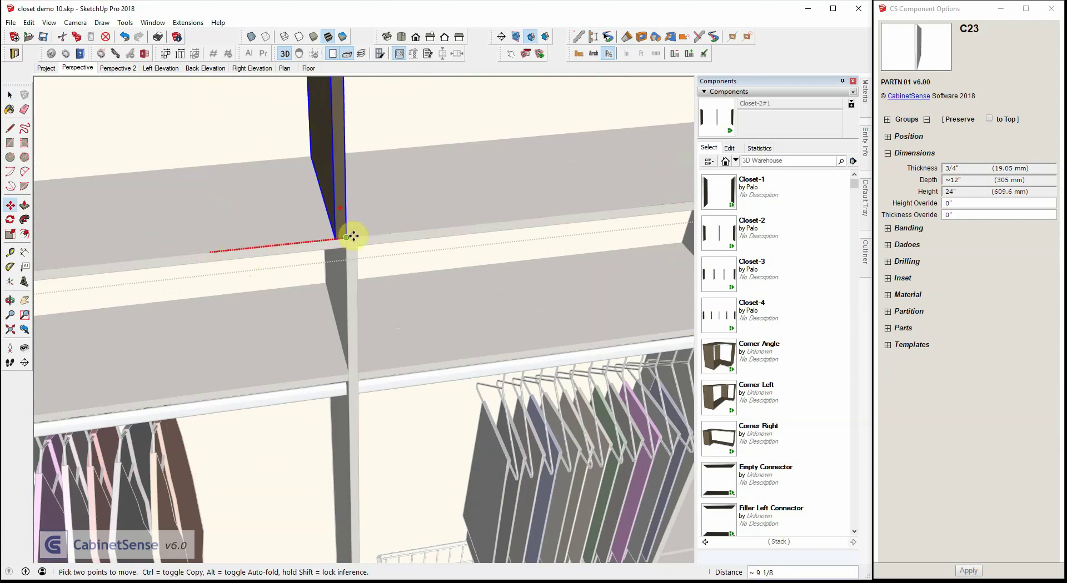
{"action": "left_click", "coordinate": [354, 238]}
{"action": "scroll", "coordinate": [302, 328], "scroll_direction": "down", "scroll_amount": 5}
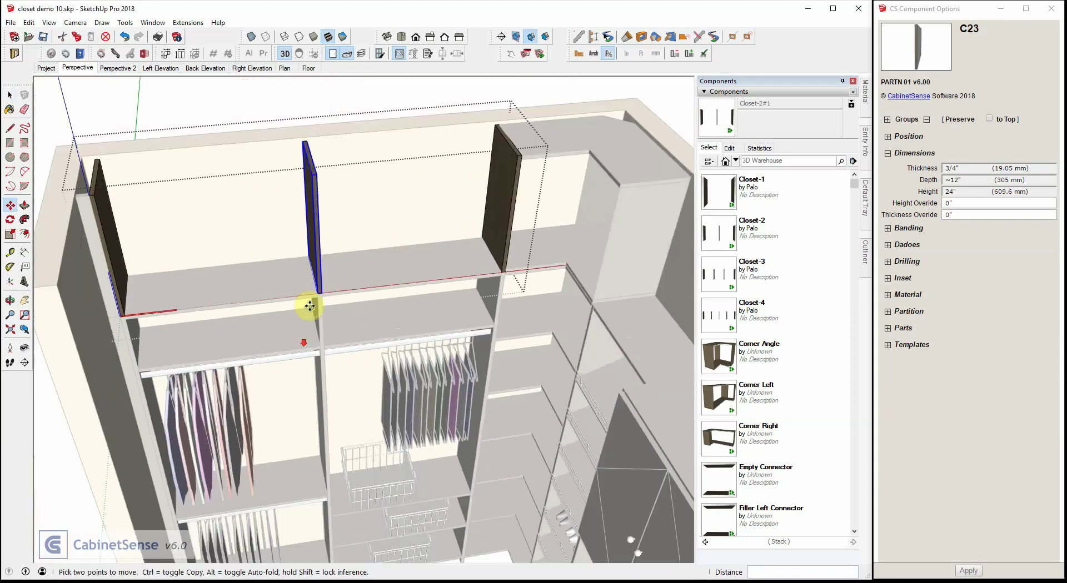
{"action": "scroll", "coordinate": [310, 306], "scroll_direction": "down", "scroll_amount": 2}
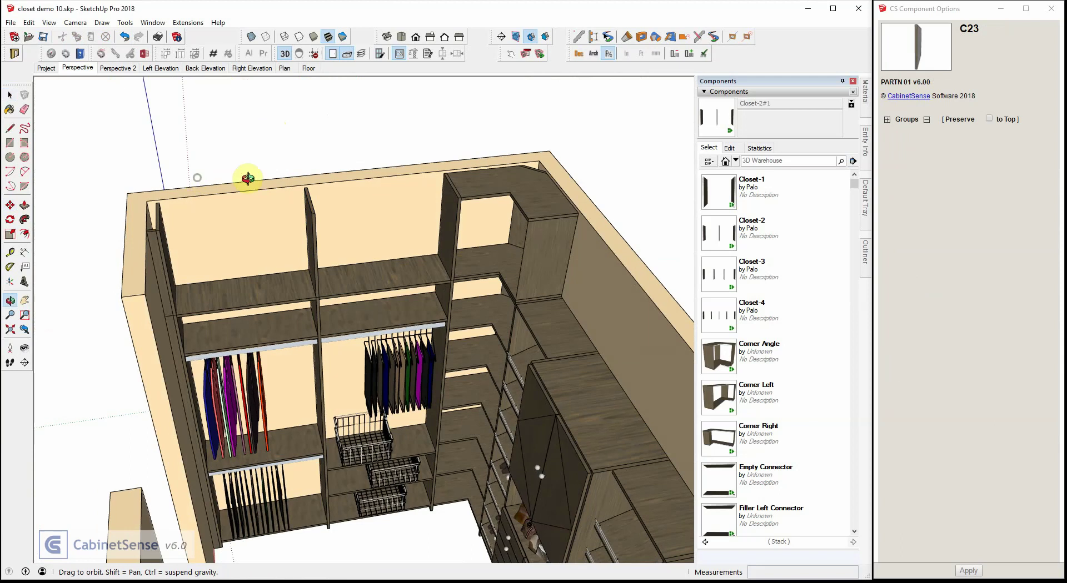
Step: Open the upper Closet-2 cabinet for editing and place an Empty Connector in its bay farthest from the corner
{"action": "middle_click_drag", "start_coordinate": [245, 178], "coordinate": [213, 130]}
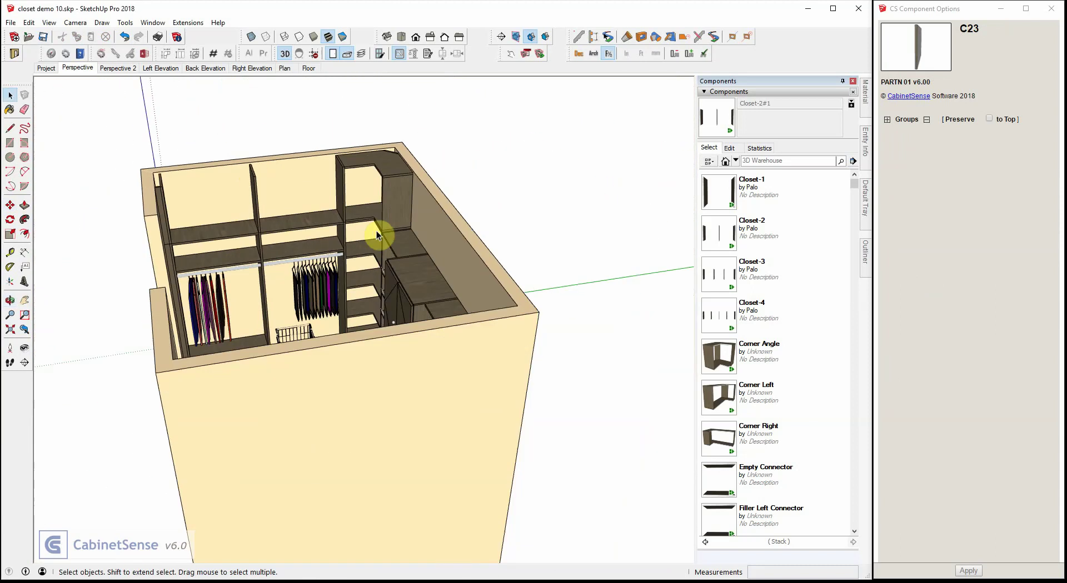
{"action": "scroll", "coordinate": [720, 394], "scroll_direction": "down", "scroll_amount": 5}
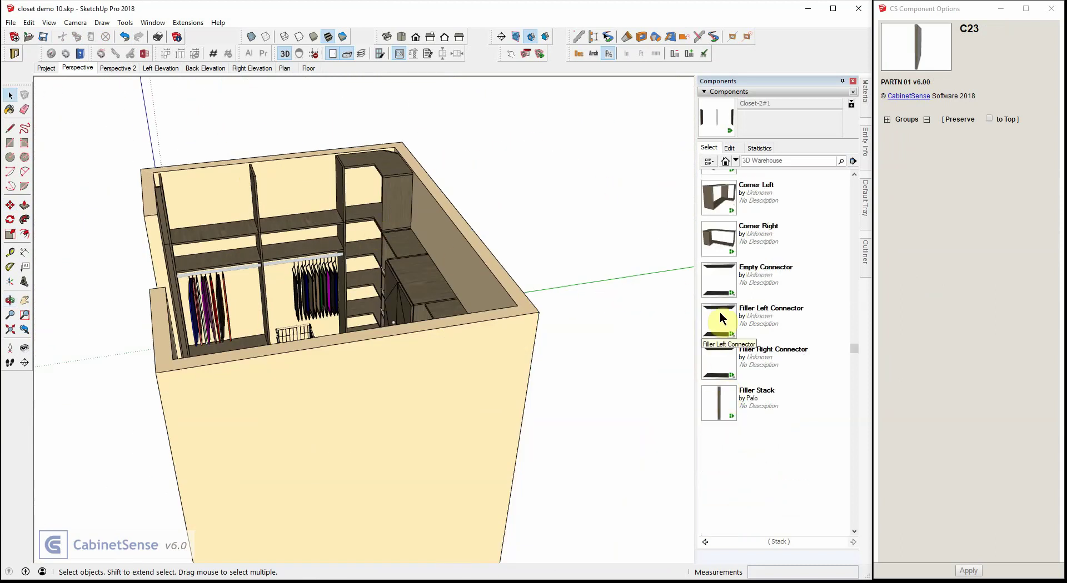
{"action": "left_click", "coordinate": [719, 288]}
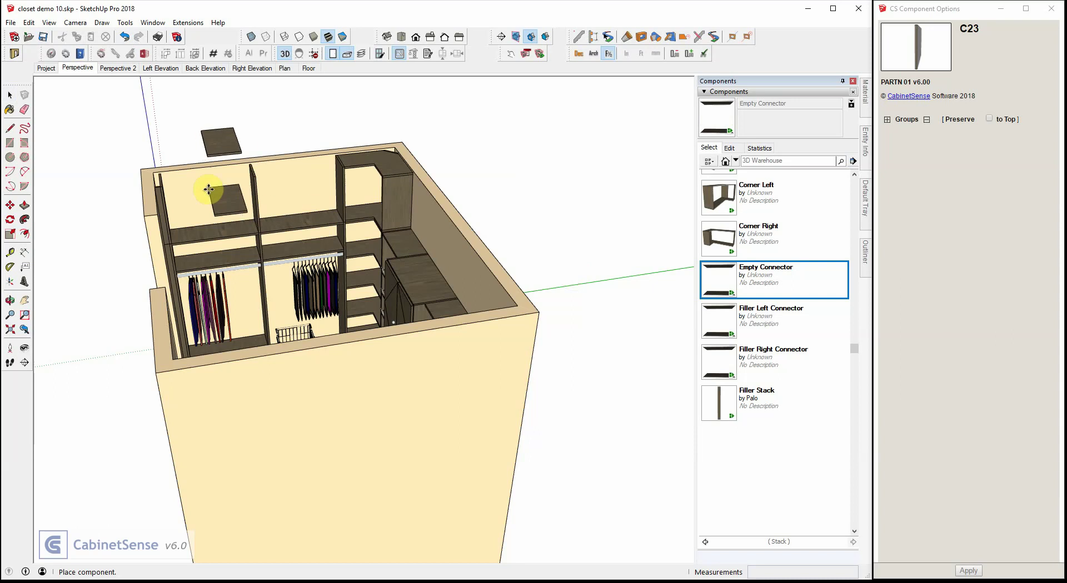
{"action": "right_click", "coordinate": [209, 192]}
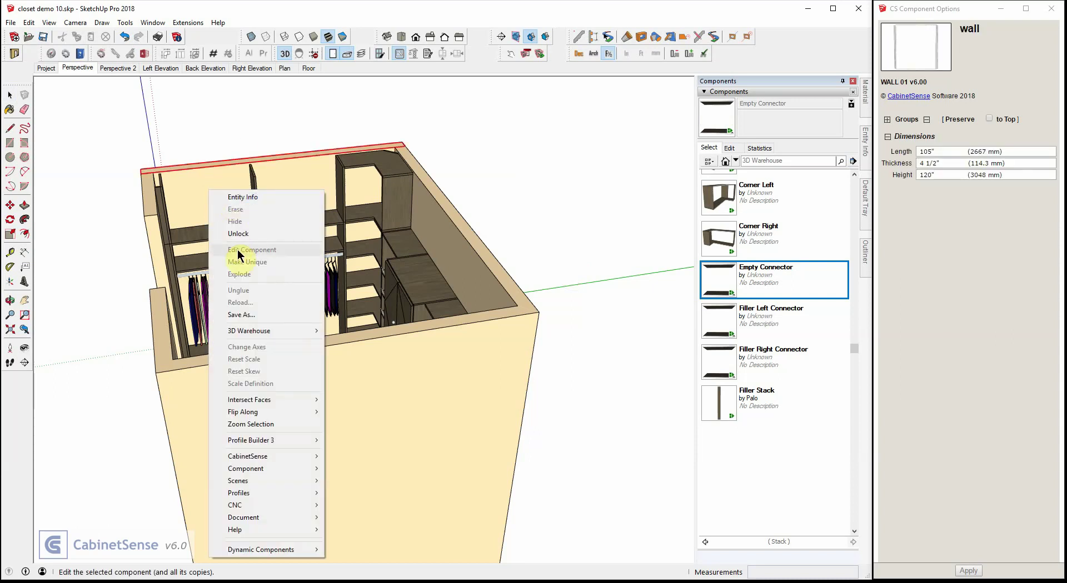
{"action": "right_click", "coordinate": [255, 179]}
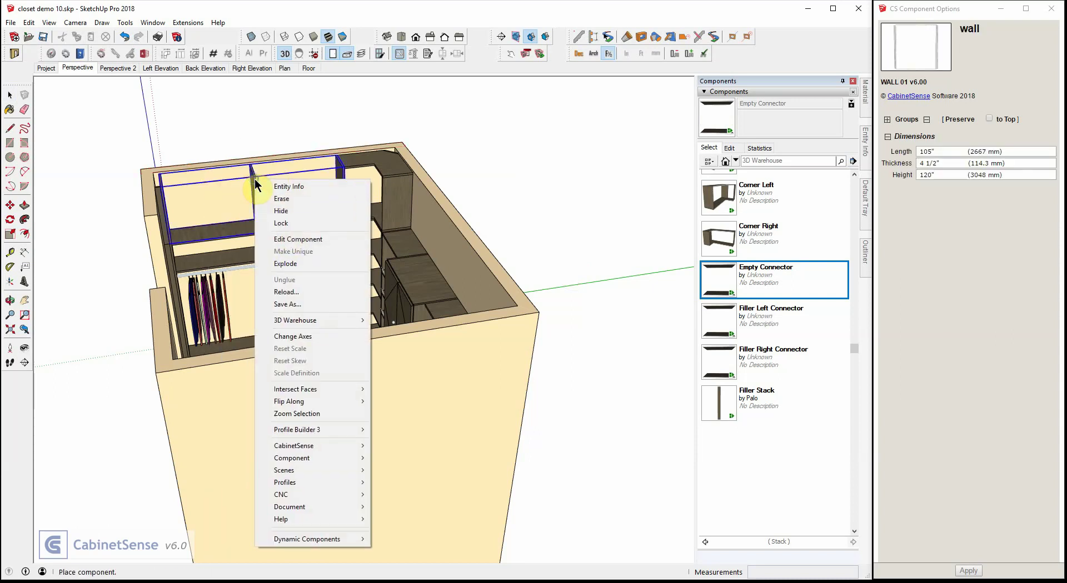
{"action": "left_click", "coordinate": [282, 240]}
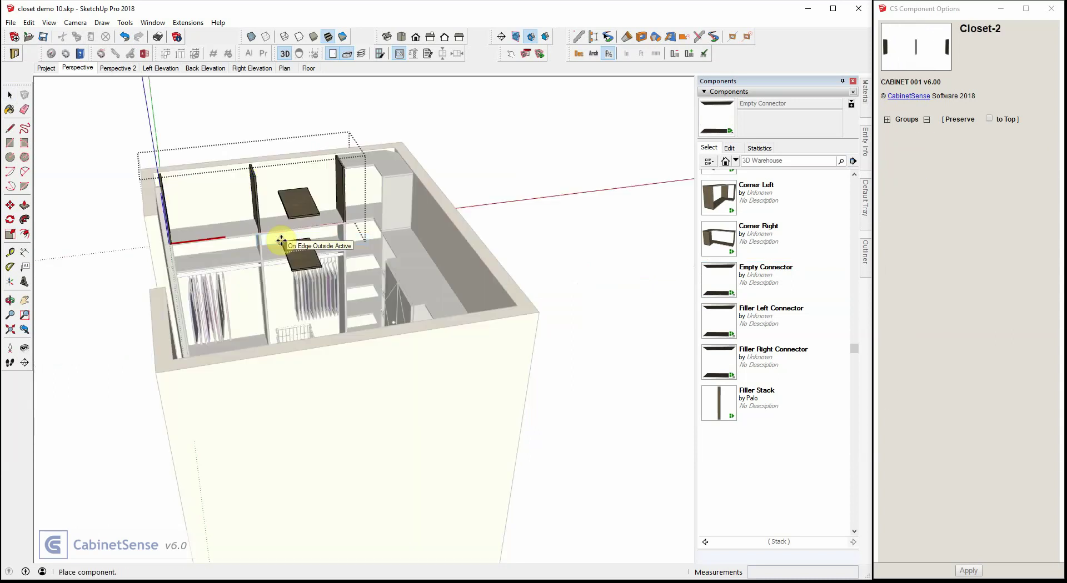
{"action": "left_click", "coordinate": [722, 281]}
{"action": "left_click", "coordinate": [232, 196]}
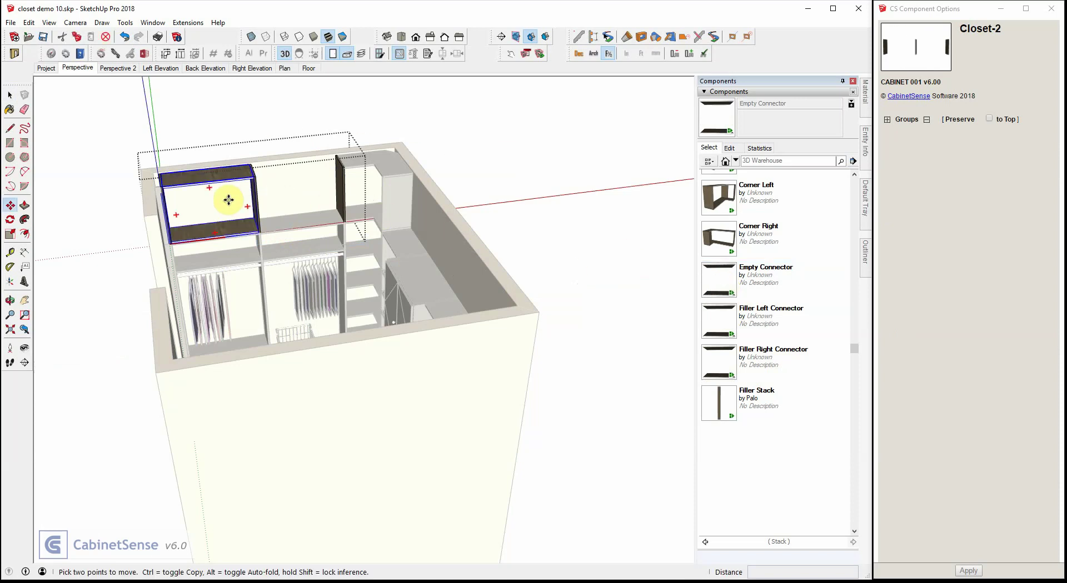
Step: Copy the Empty Connector into the upper cabinet's bay next to the corner and finish editing the cabinet
{"action": "scroll", "coordinate": [212, 190], "scroll_direction": "up", "scroll_amount": 3}
{"action": "middle_click_drag", "start_coordinate": [225, 236], "coordinate": [206, 183]}
{"action": "scroll", "coordinate": [214, 227], "scroll_direction": "up", "scroll_amount": 2}
{"action": "scroll", "coordinate": [222, 227], "scroll_direction": "up", "scroll_amount": 2}
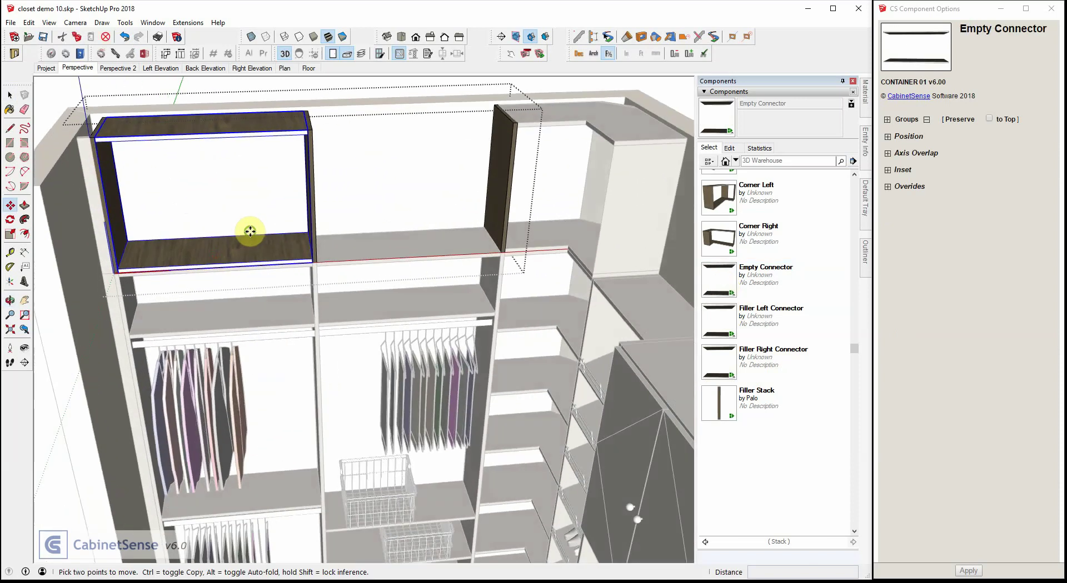
{"action": "middle_click_drag", "start_coordinate": [250, 231], "coordinate": [109, 243]}
{"action": "scroll", "coordinate": [157, 166], "scroll_direction": "up", "scroll_amount": 3}
{"action": "scroll", "coordinate": [178, 221], "scroll_direction": "down", "scroll_amount": 3}
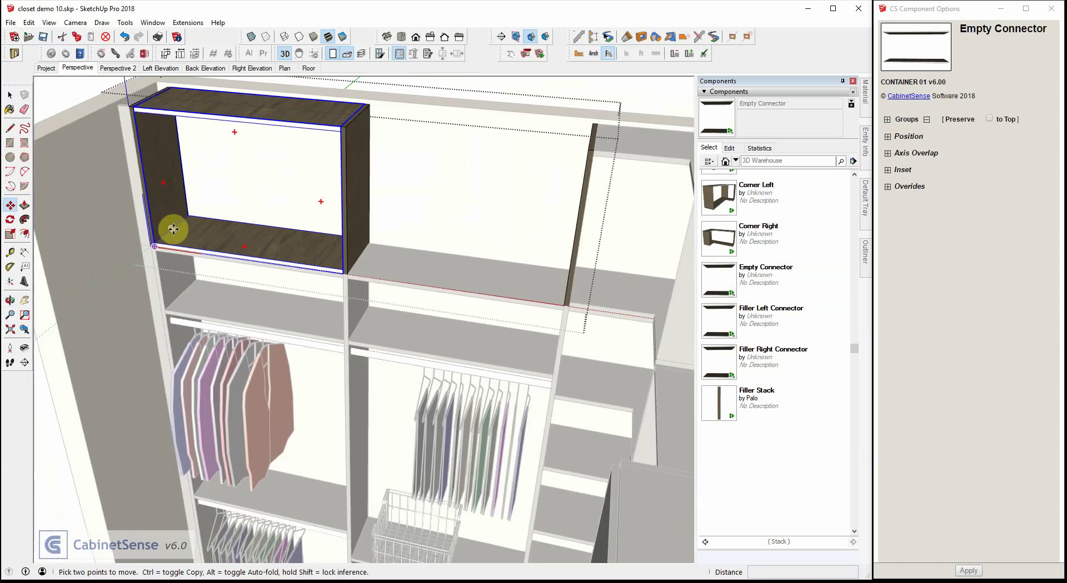
{"action": "left_click", "coordinate": [229, 118]}
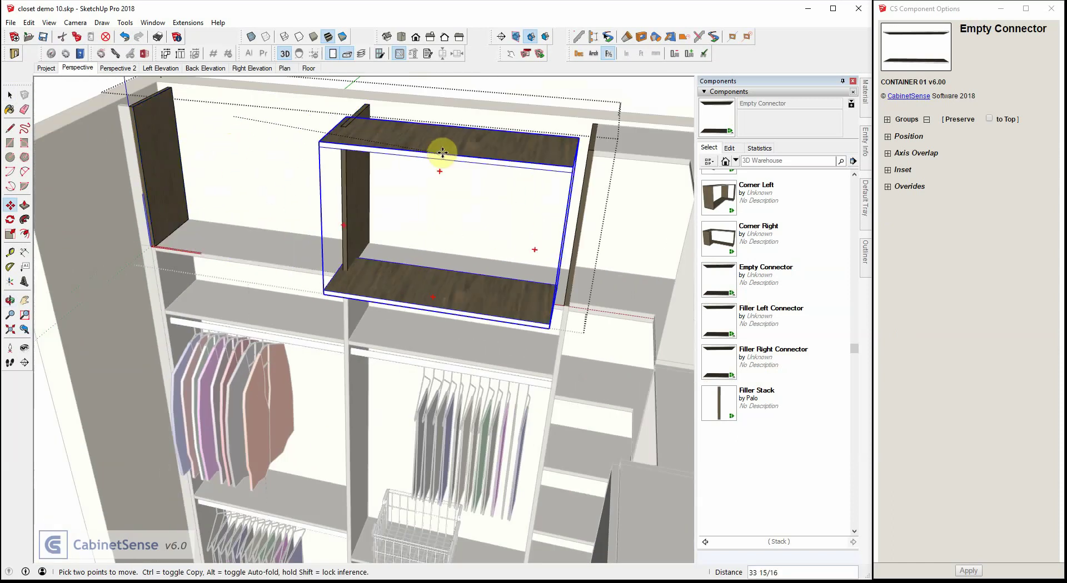
{"action": "key", "text": "ctrl"}
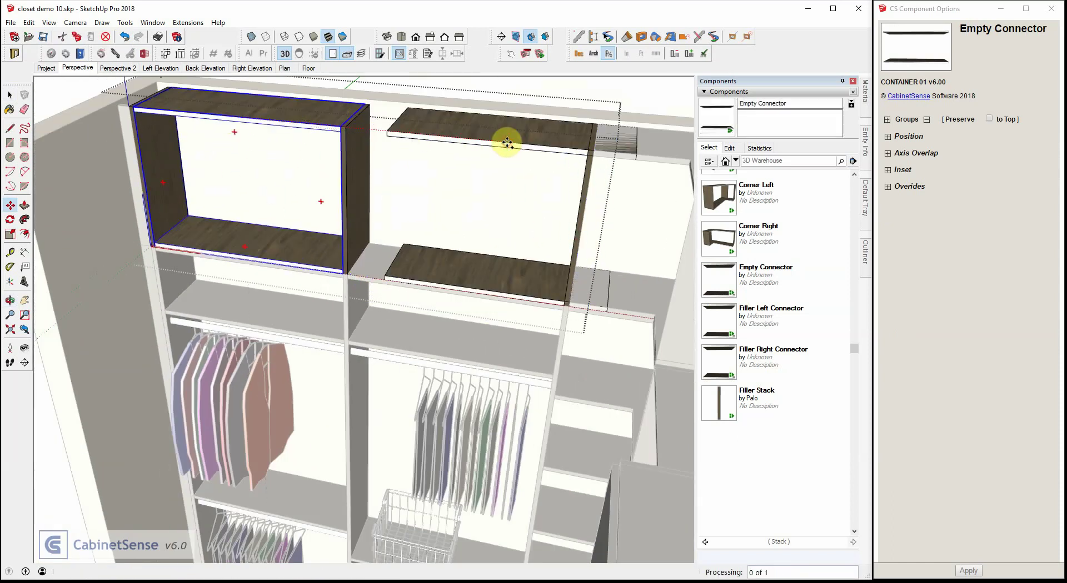
{"action": "left_click", "coordinate": [507, 143]}
{"action": "middle_click_drag", "start_coordinate": [255, 181], "coordinate": [507, 183]}
{"action": "scroll", "coordinate": [483, 200], "scroll_direction": "down", "scroll_amount": 5}
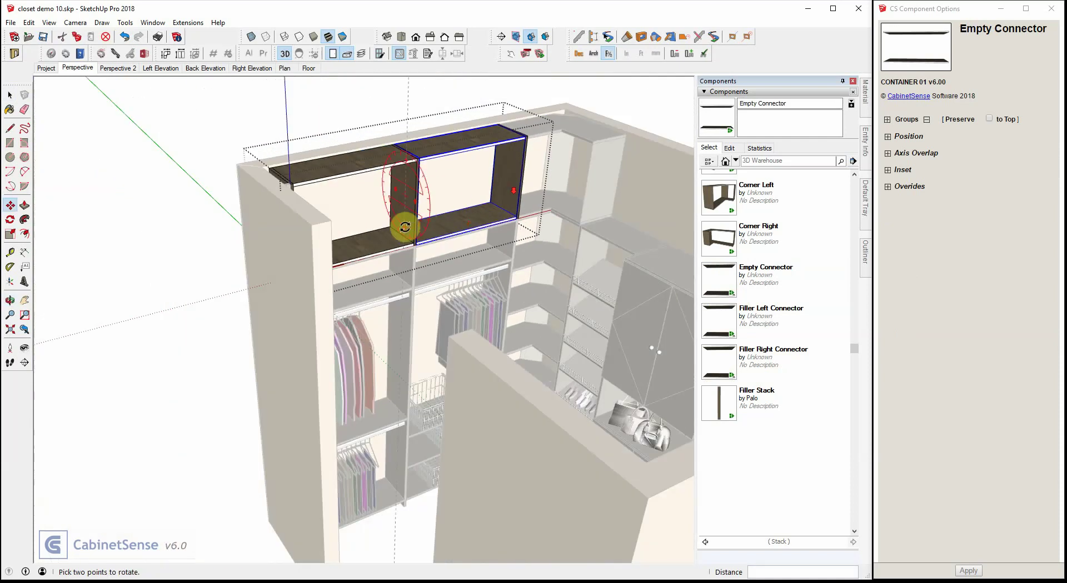
{"action": "key", "text": "space"}
{"action": "left_click", "coordinate": [374, 118]}
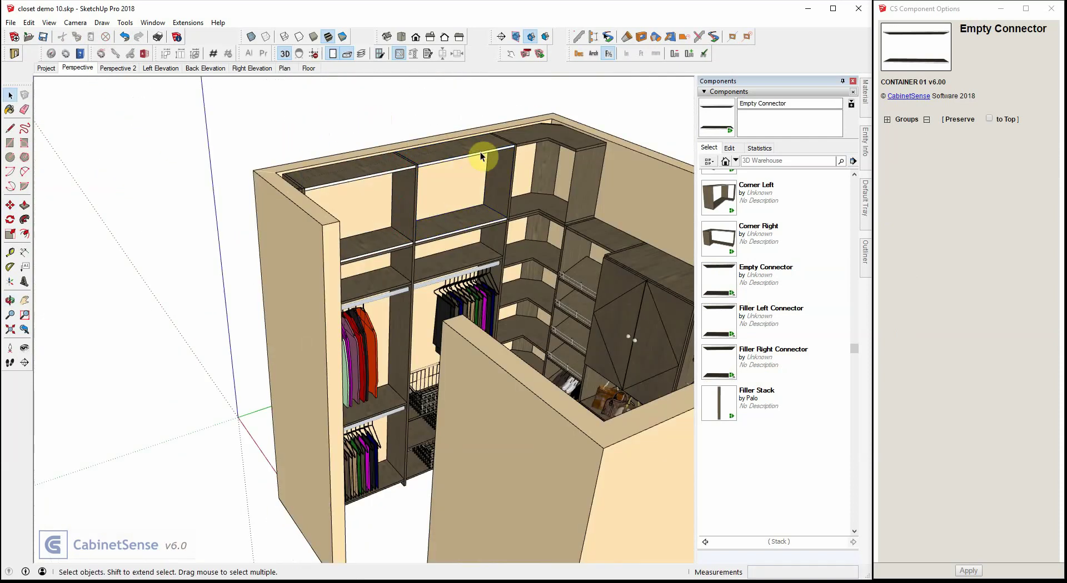
Step: Set the project's 32mm System construction option to Yes and return to the perspective scene
{"action": "middle_click_drag", "start_coordinate": [483, 157], "coordinate": [355, 168]}
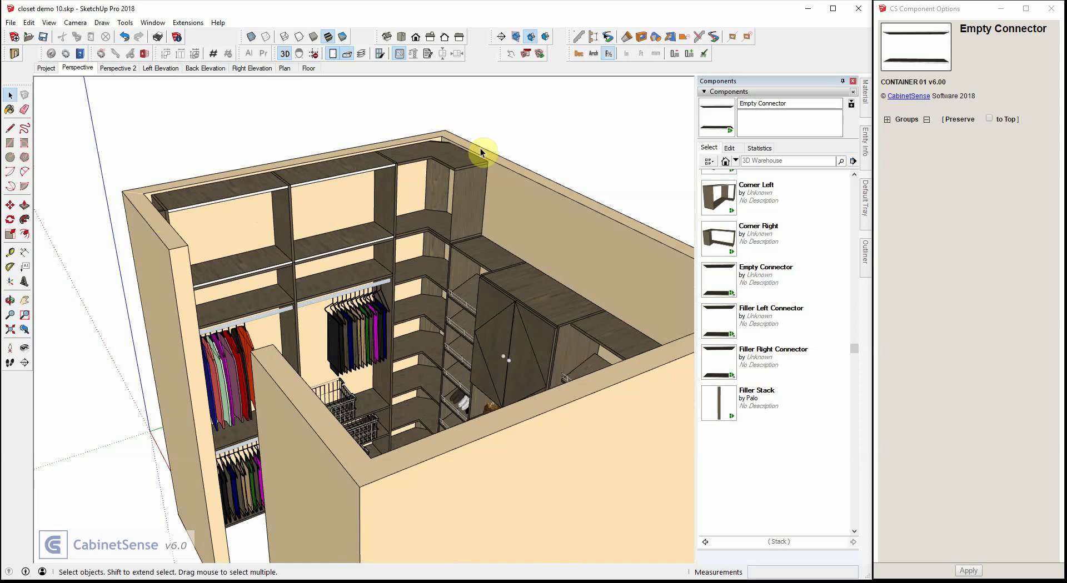
{"action": "scroll", "coordinate": [481, 149], "scroll_direction": "down", "scroll_amount": 3}
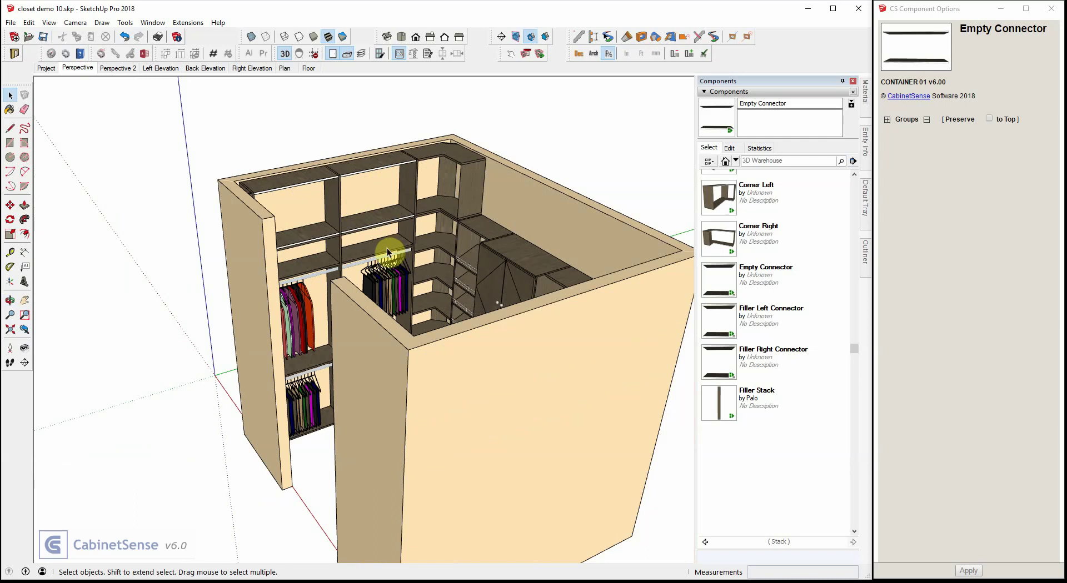
{"action": "scroll", "coordinate": [456, 234], "scroll_direction": "up", "scroll_amount": 3}
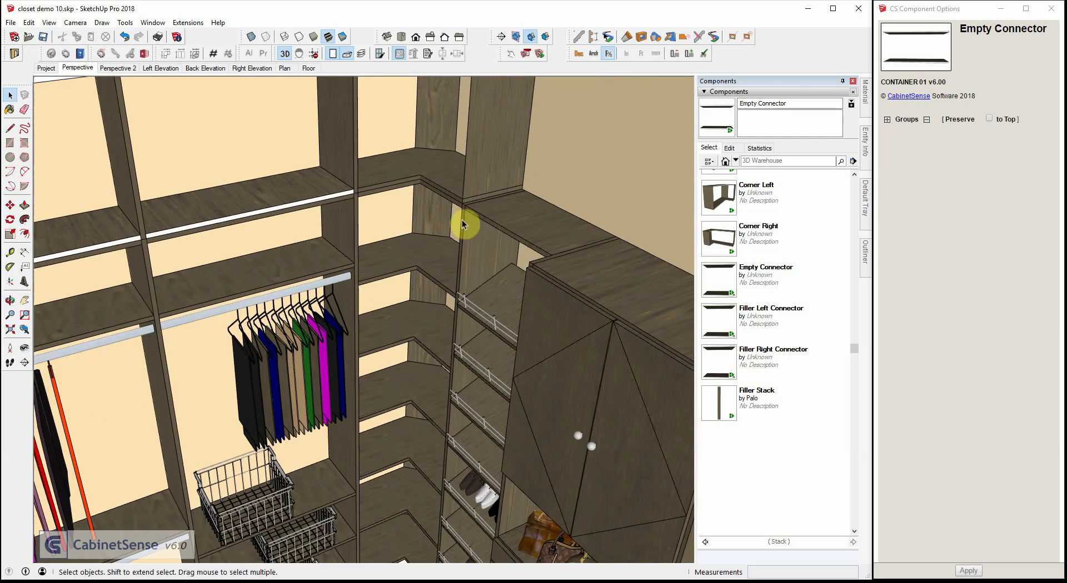
{"action": "scroll", "coordinate": [462, 222], "scroll_direction": "up", "scroll_amount": 2}
{"action": "scroll", "coordinate": [461, 219], "scroll_direction": "down", "scroll_amount": 5}
{"action": "left_click", "coordinate": [46, 68]}
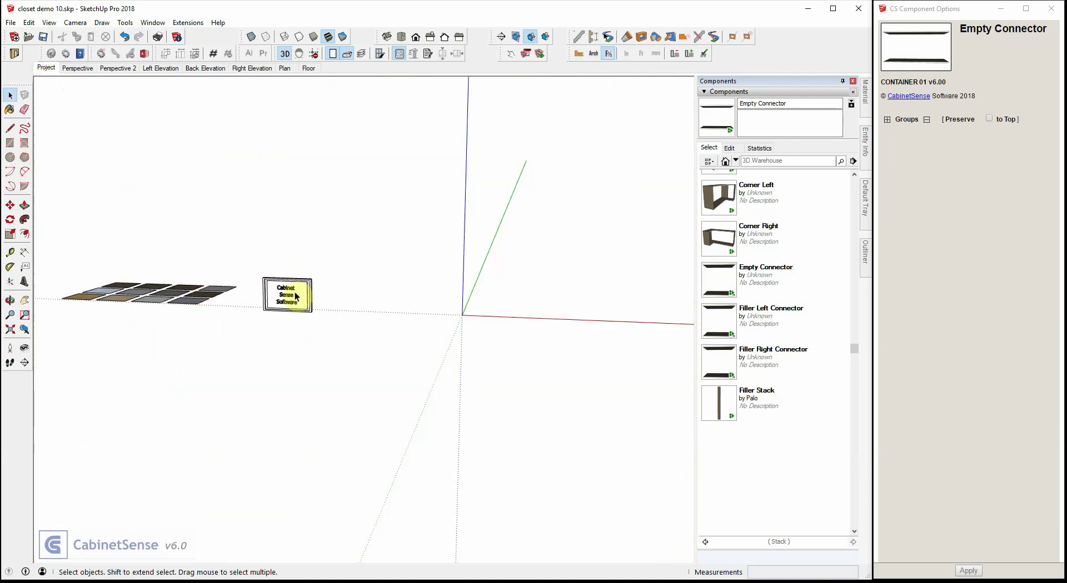
{"action": "left_click", "coordinate": [296, 297]}
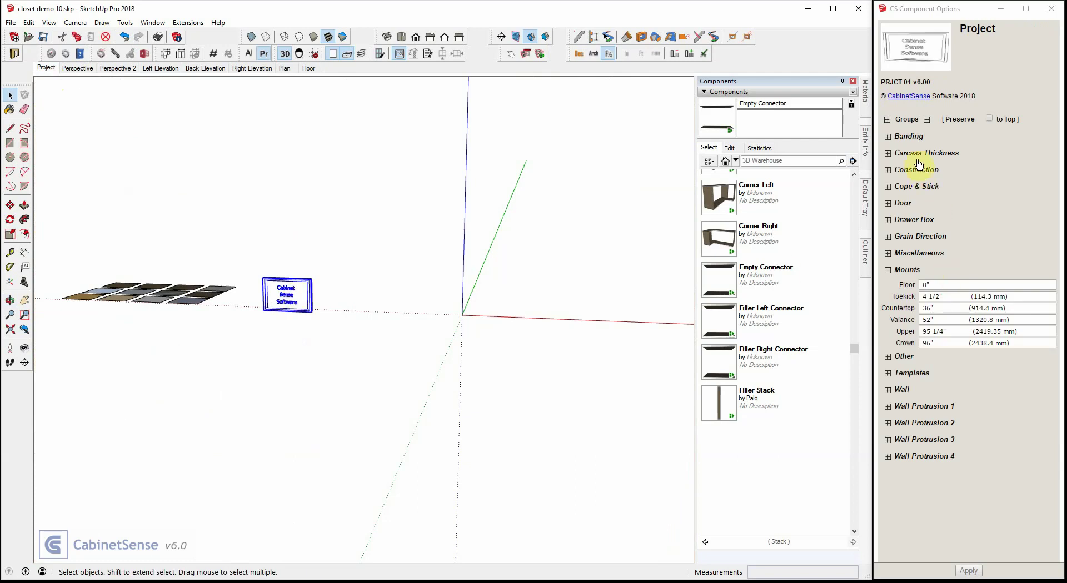
{"action": "left_click", "coordinate": [916, 167]}
{"action": "left_click", "coordinate": [964, 182]}
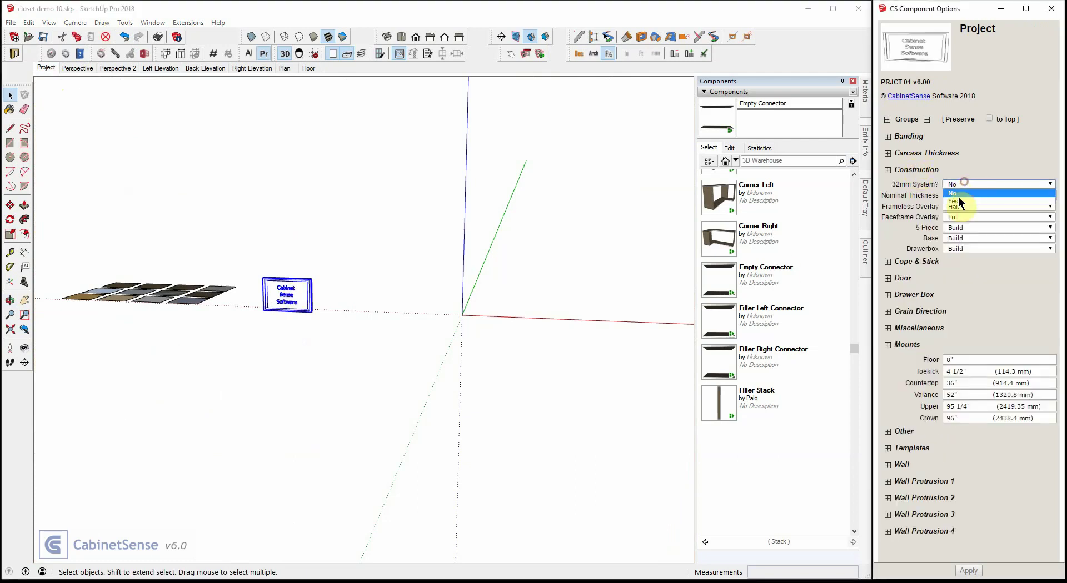
{"action": "left_click", "coordinate": [953, 201]}
{"action": "left_click", "coordinate": [958, 195]}
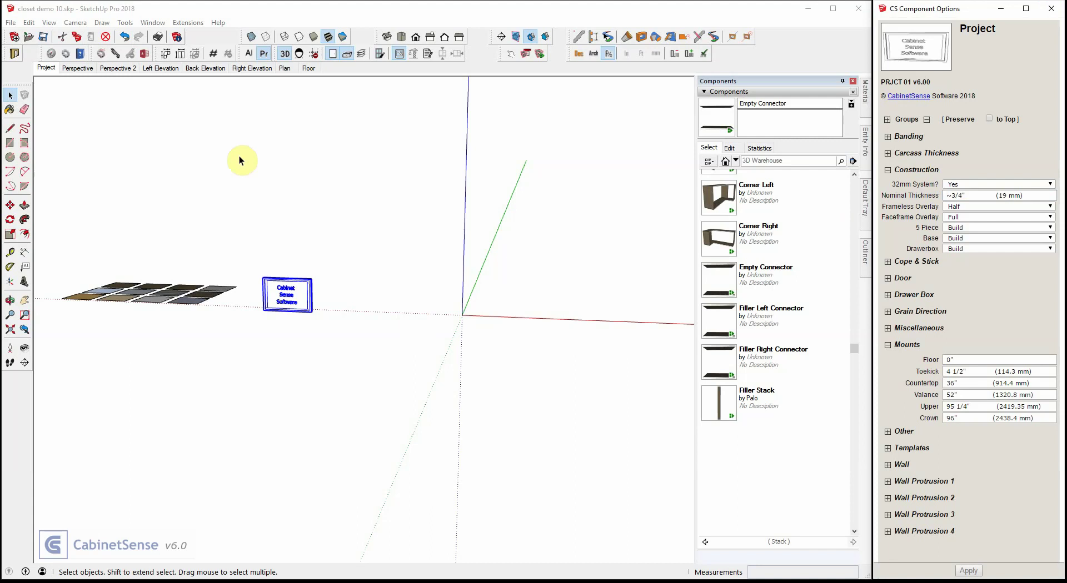
{"action": "left_click", "coordinate": [74, 68]}
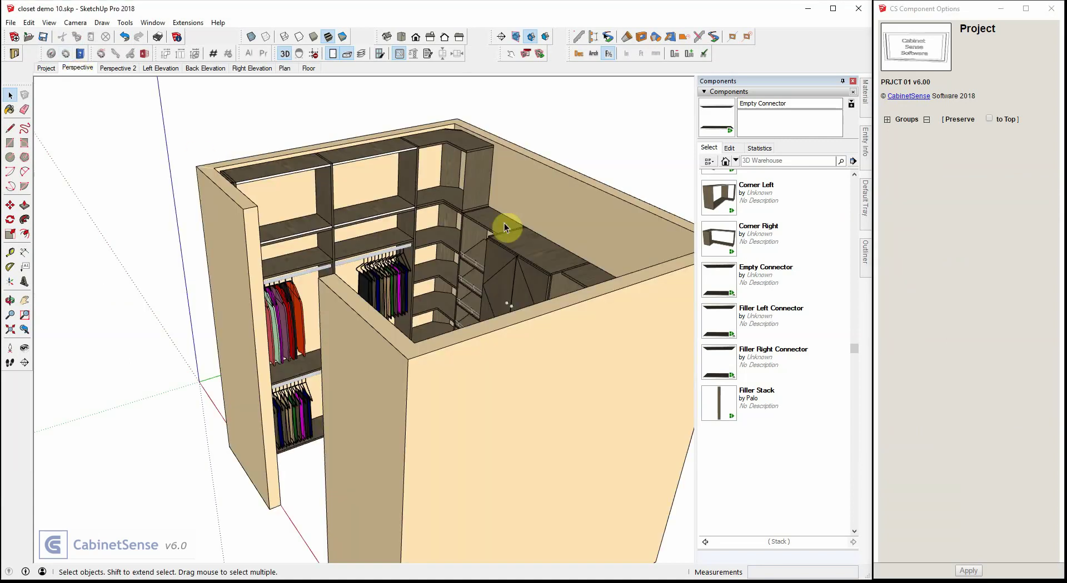
Step: Inspect the joint between the lower and upper corner cabinets and check the lower Corner Angle cabinet's height
{"action": "scroll", "coordinate": [454, 228], "scroll_direction": "up", "scroll_amount": 5}
{"action": "scroll", "coordinate": [455, 228], "scroll_direction": "up", "scroll_amount": 6}
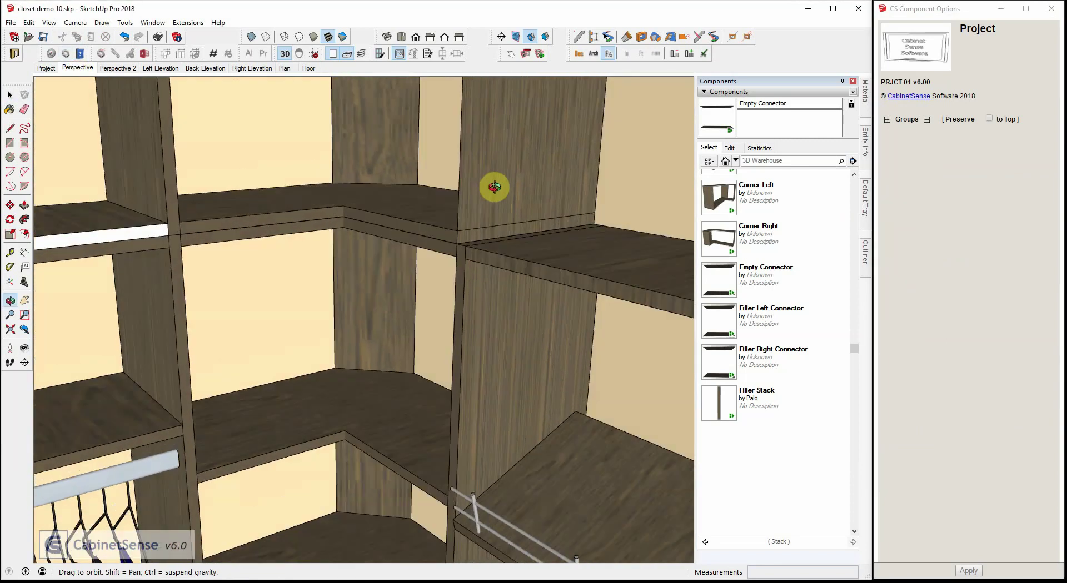
{"action": "scroll", "coordinate": [465, 235], "scroll_direction": "up", "scroll_amount": 6}
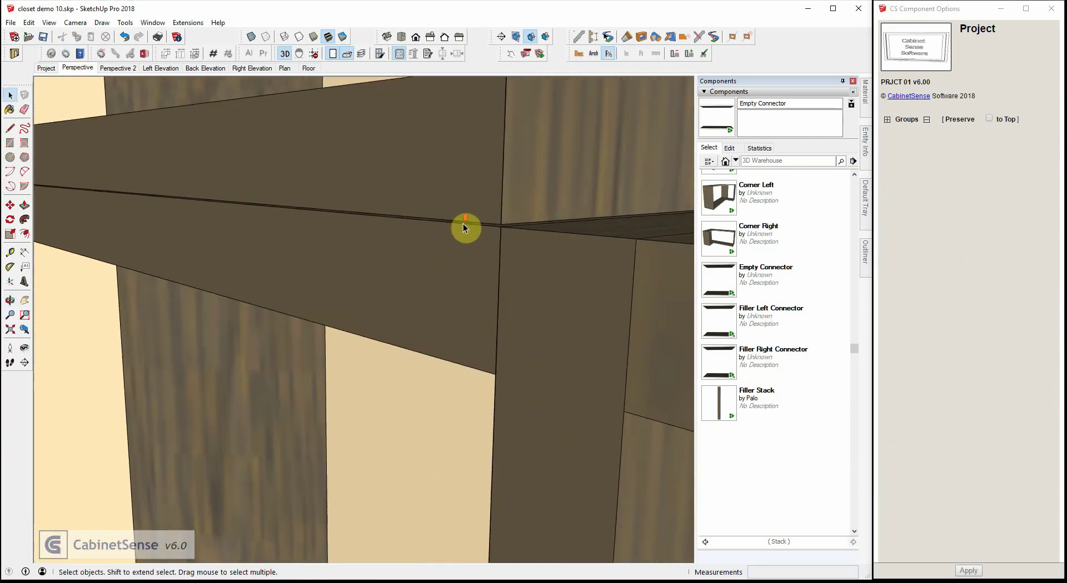
{"action": "middle_click_drag", "start_coordinate": [503, 276], "coordinate": [670, 243]}
{"action": "scroll", "coordinate": [599, 218], "scroll_direction": "up", "scroll_amount": 4}
{"action": "scroll", "coordinate": [569, 209], "scroll_direction": "down", "scroll_amount": 6}
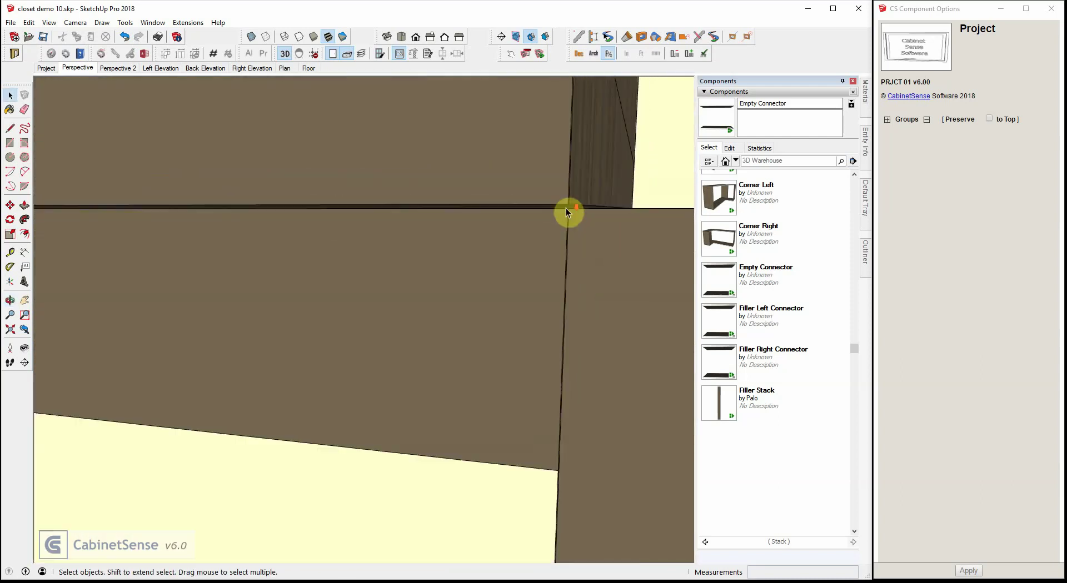
{"action": "left_click", "coordinate": [541, 249]}
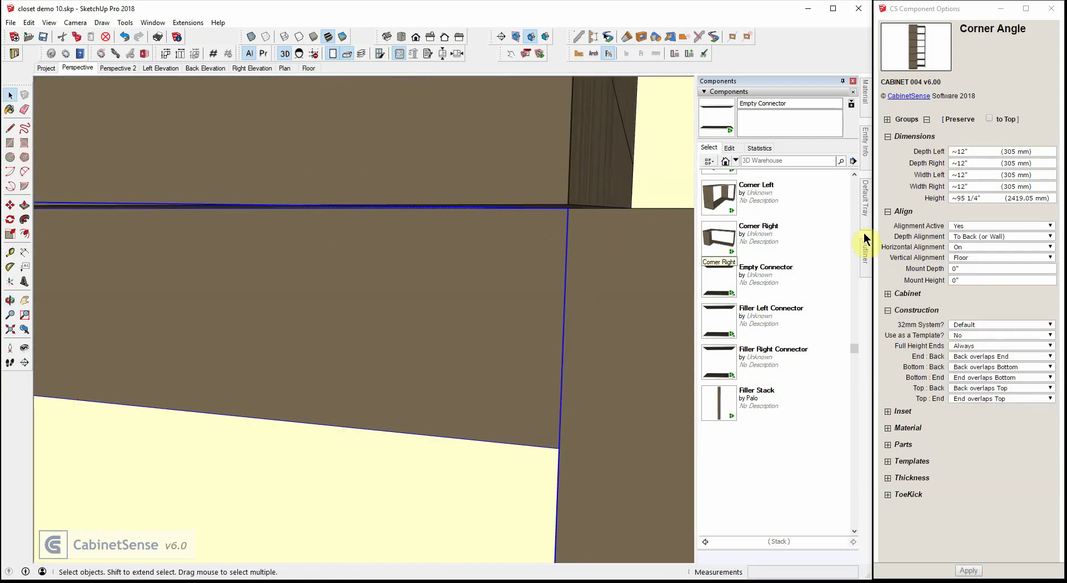
{"action": "scroll", "coordinate": [497, 281], "scroll_direction": "down", "scroll_amount": 1}
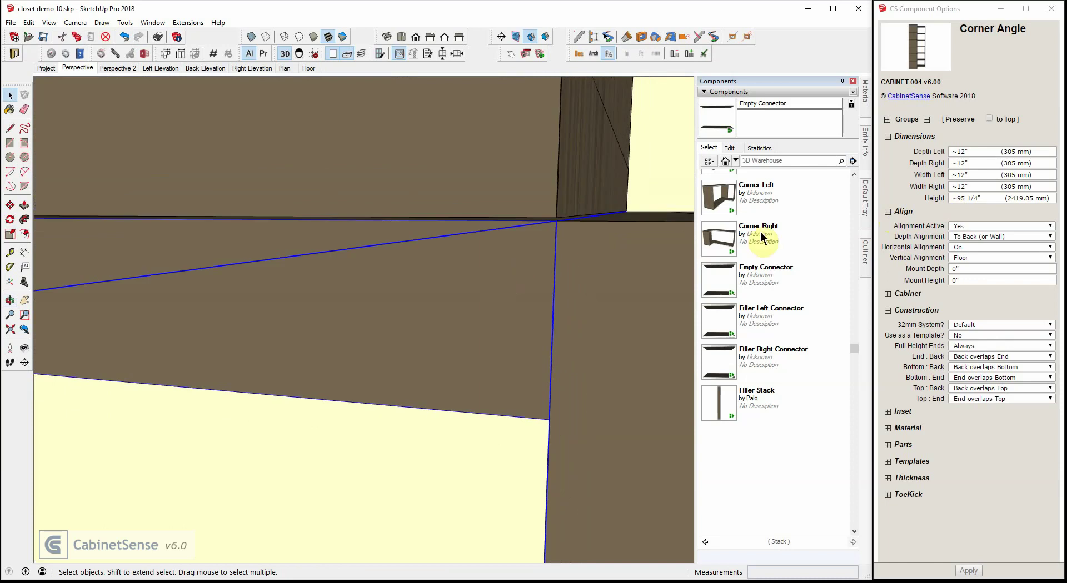
{"action": "left_click", "coordinate": [1004, 199]}
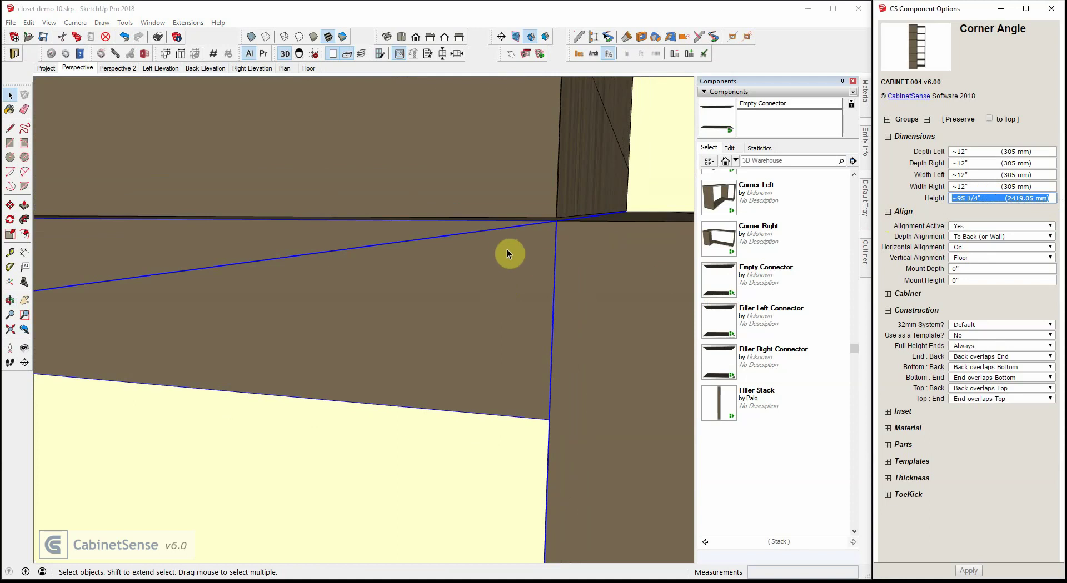
{"action": "middle_click_drag", "start_coordinate": [513, 202], "coordinate": [524, 247]}
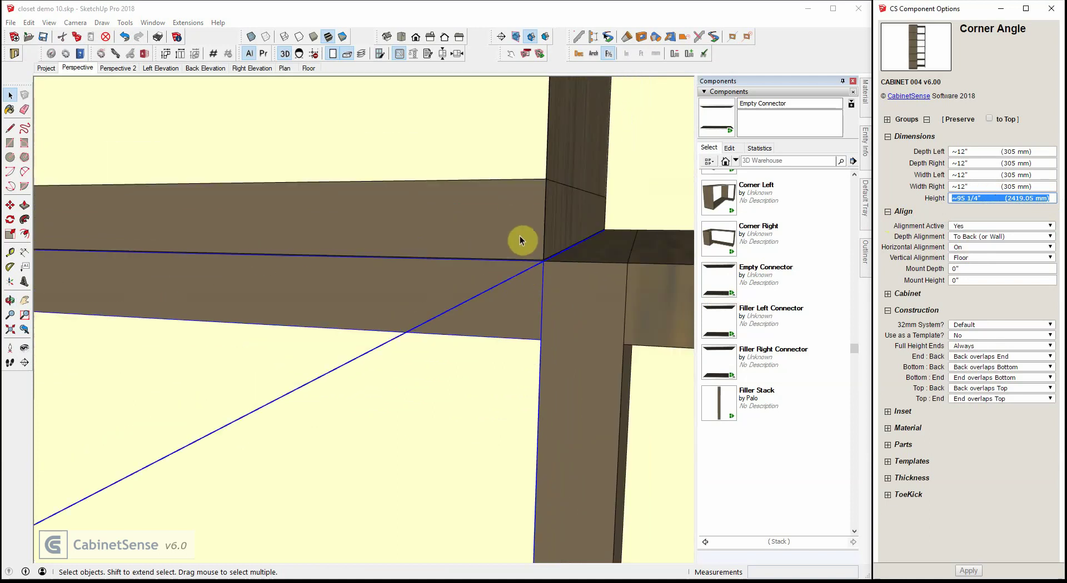
{"action": "left_click", "coordinate": [523, 241]}
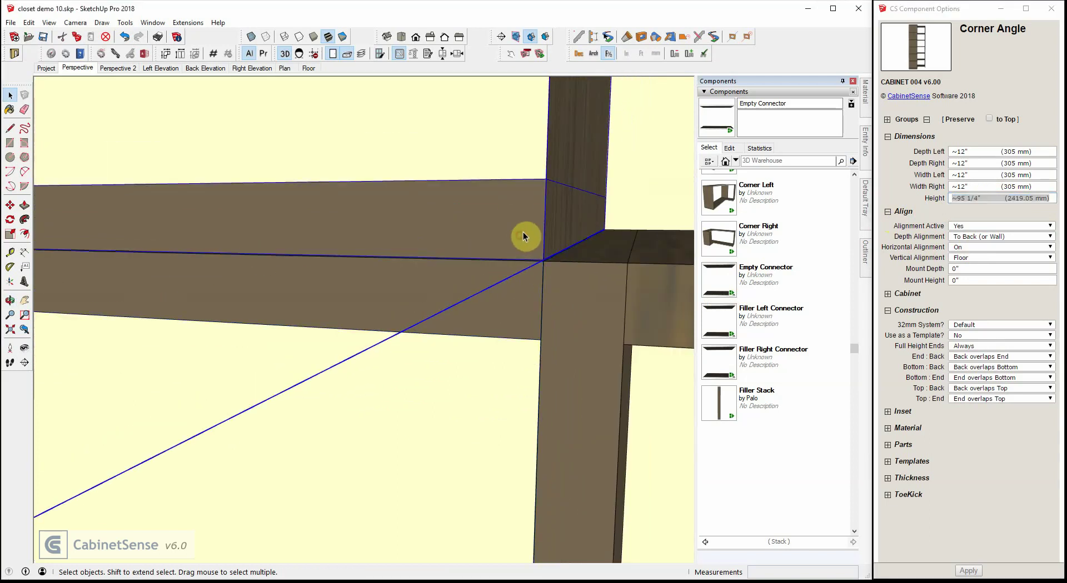
{"action": "left_click", "coordinate": [529, 295]}
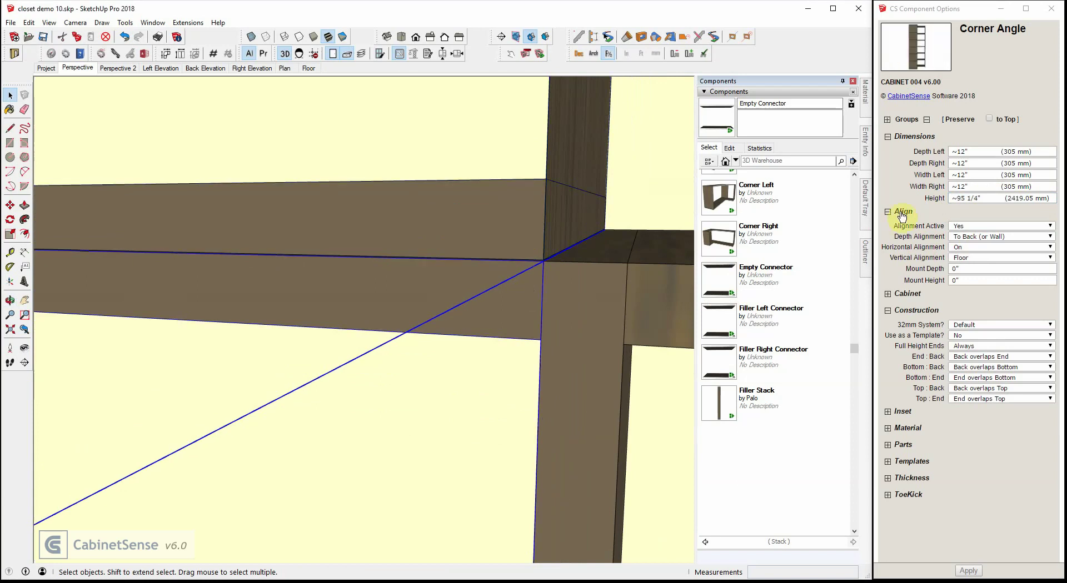
Step: Set the project's Upper mount height to 2419.05 mm and return to the perspective scene
{"action": "left_click", "coordinate": [47, 67]}
{"action": "left_click", "coordinate": [298, 308]}
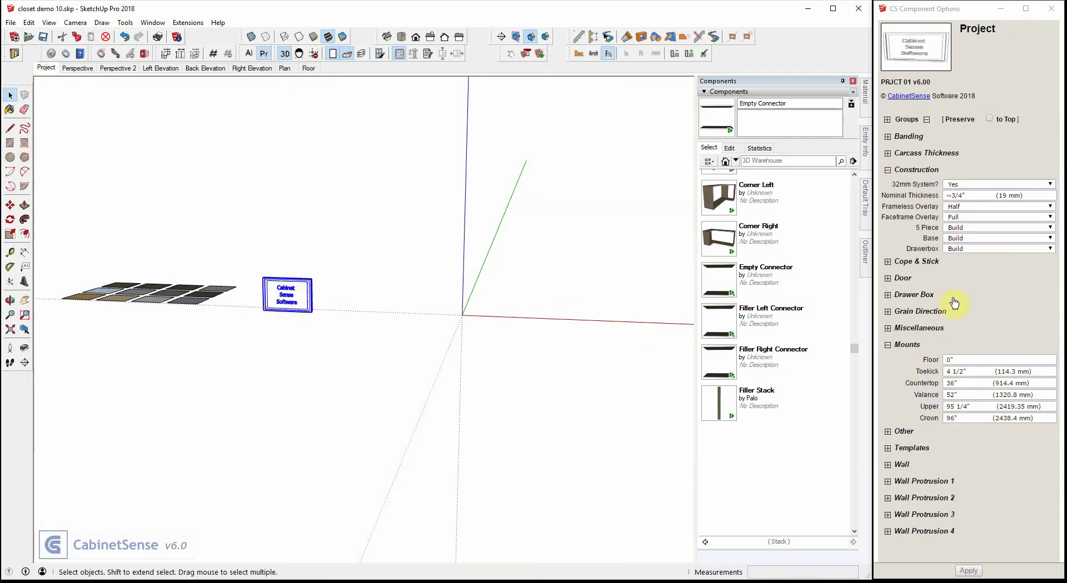
{"action": "left_click", "coordinate": [967, 406]}
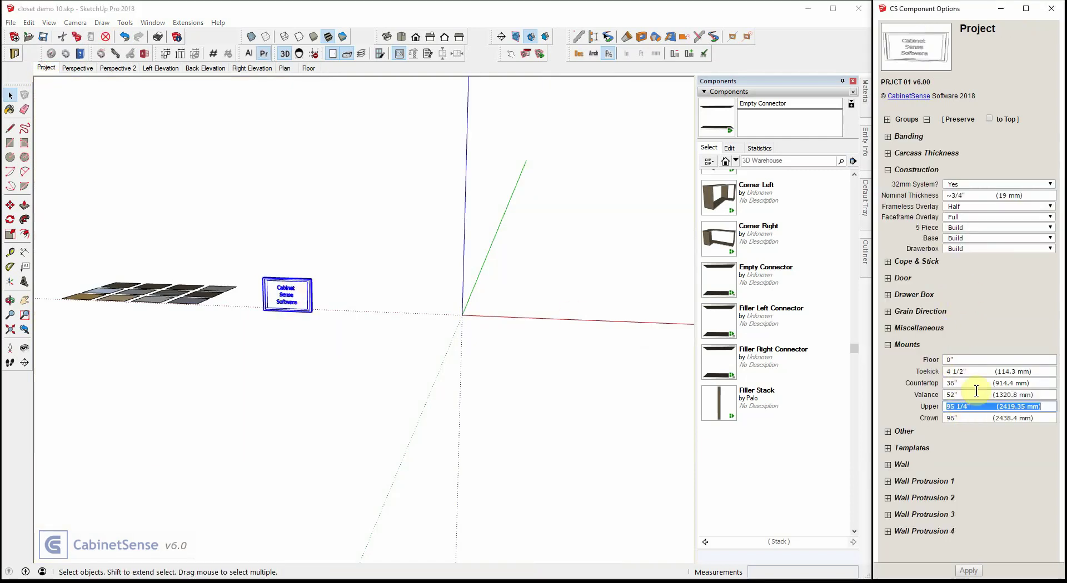
{"action": "type", "text": "2419.05"}
{"action": "key", "text": "Return"}
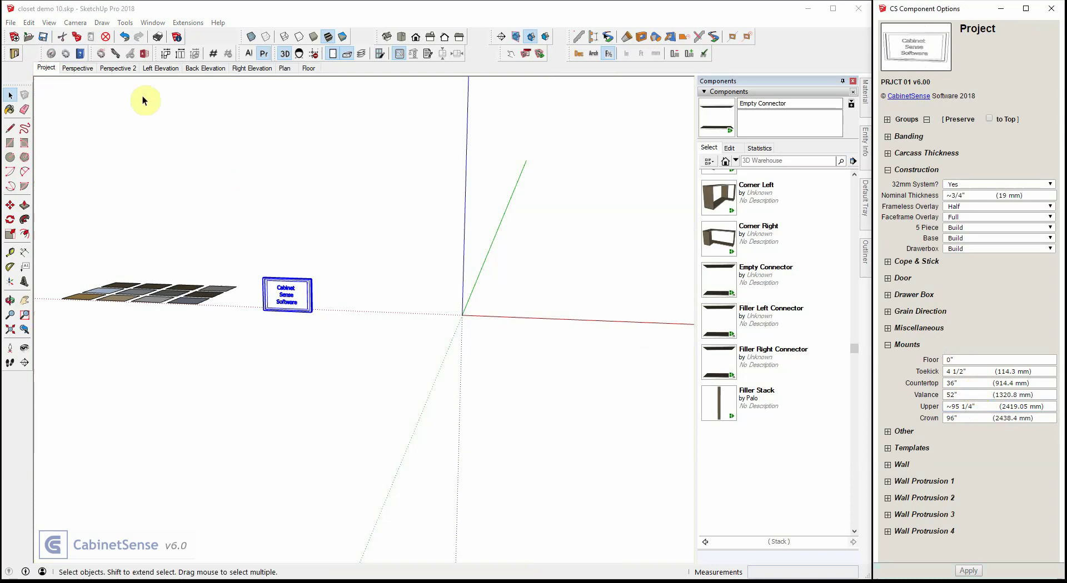
{"action": "left_click", "coordinate": [86, 68]}
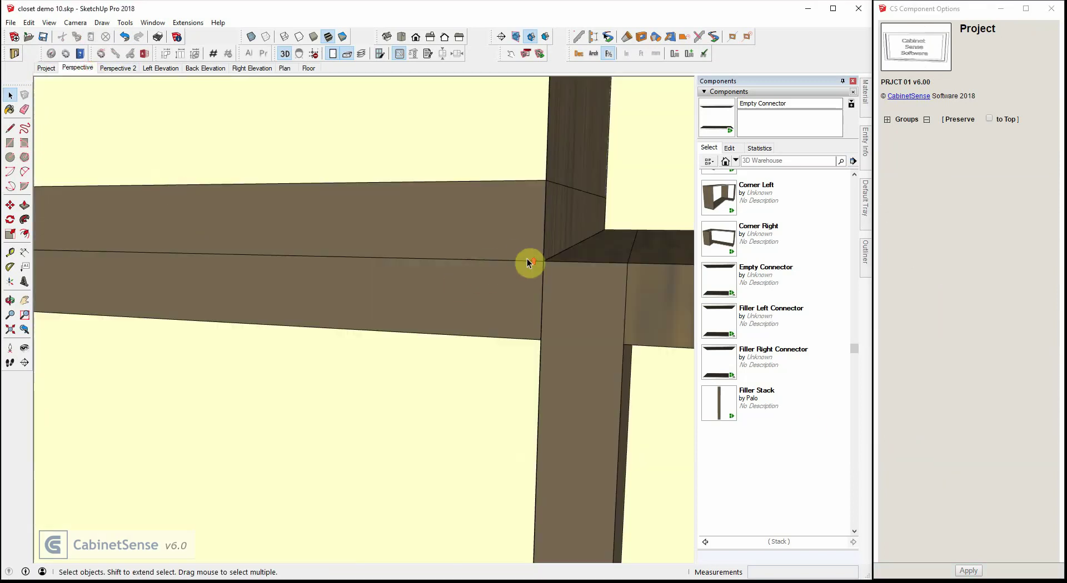
Step: Inspect the joint between the lower and upper corner cabinets and check the upper Closet-2 cabinet's height
{"action": "scroll", "coordinate": [527, 259], "scroll_direction": "up", "scroll_amount": 7}
{"action": "scroll", "coordinate": [528, 291], "scroll_direction": "down", "scroll_amount": 8}
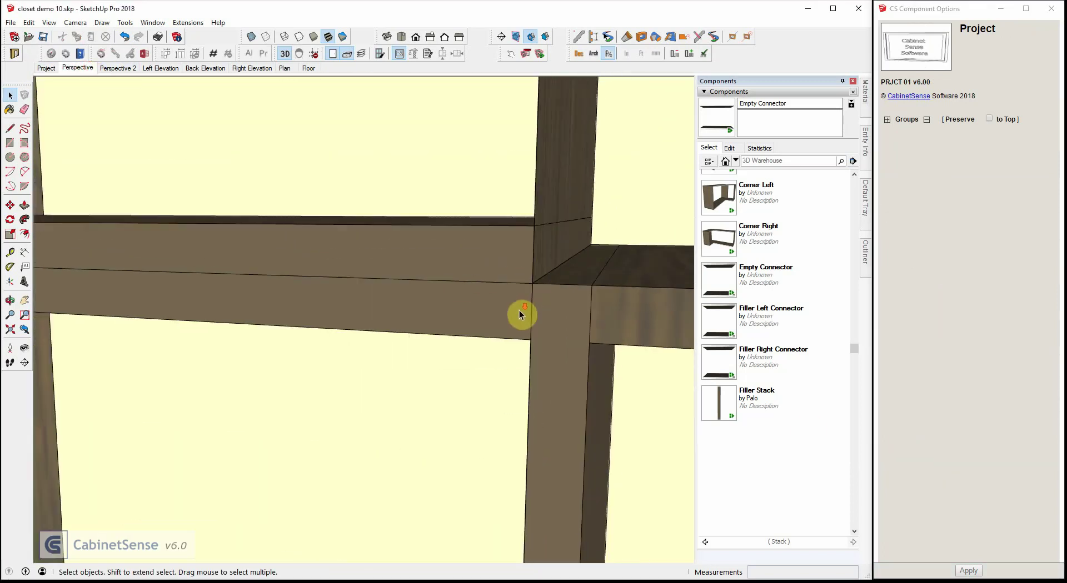
{"action": "scroll", "coordinate": [520, 314], "scroll_direction": "down", "scroll_amount": 3}
{"action": "scroll", "coordinate": [527, 290], "scroll_direction": "up", "scroll_amount": 3}
{"action": "middle_click_drag", "start_coordinate": [528, 291], "coordinate": [313, 111]}
{"action": "left_click", "coordinate": [329, 202]}
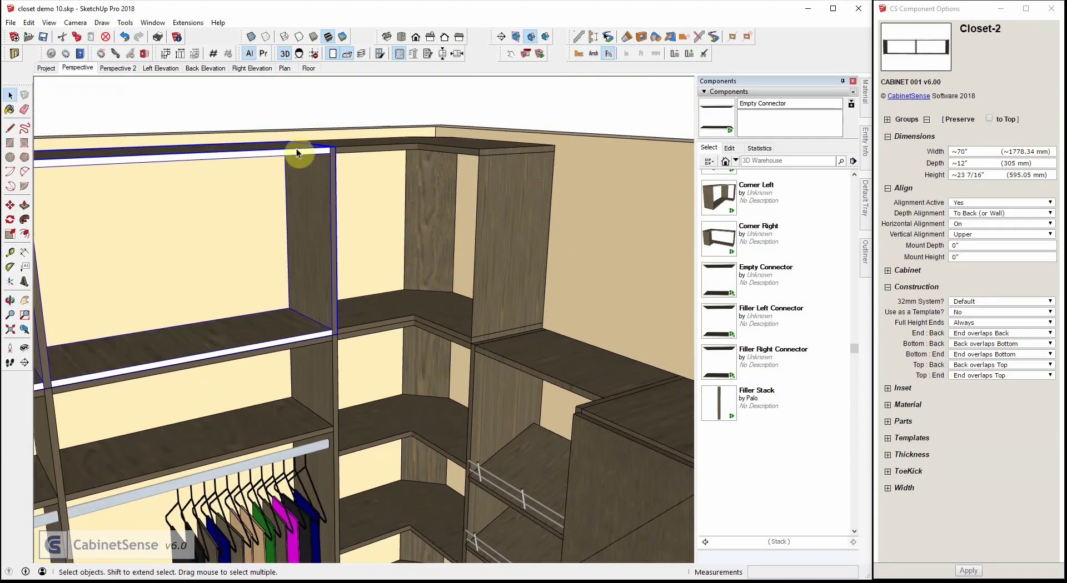
{"action": "left_click", "coordinate": [994, 175]}
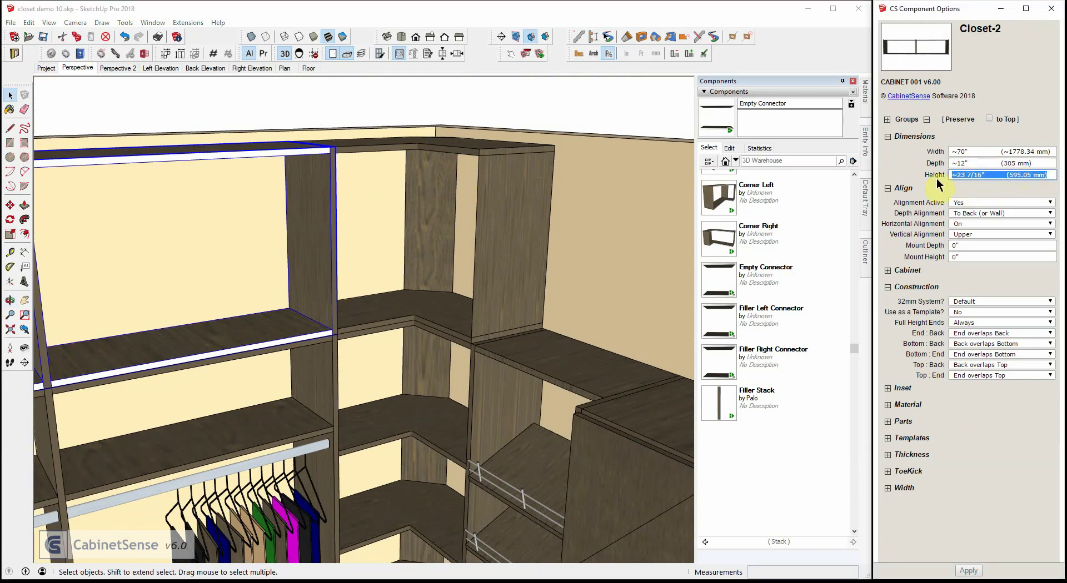
Step: Examine the upper Closet-2 cabinet's alignment with the units below, from its wall end to the corner and across the closet
{"action": "scroll", "coordinate": [592, 195], "scroll_direction": "down", "scroll_amount": 5}
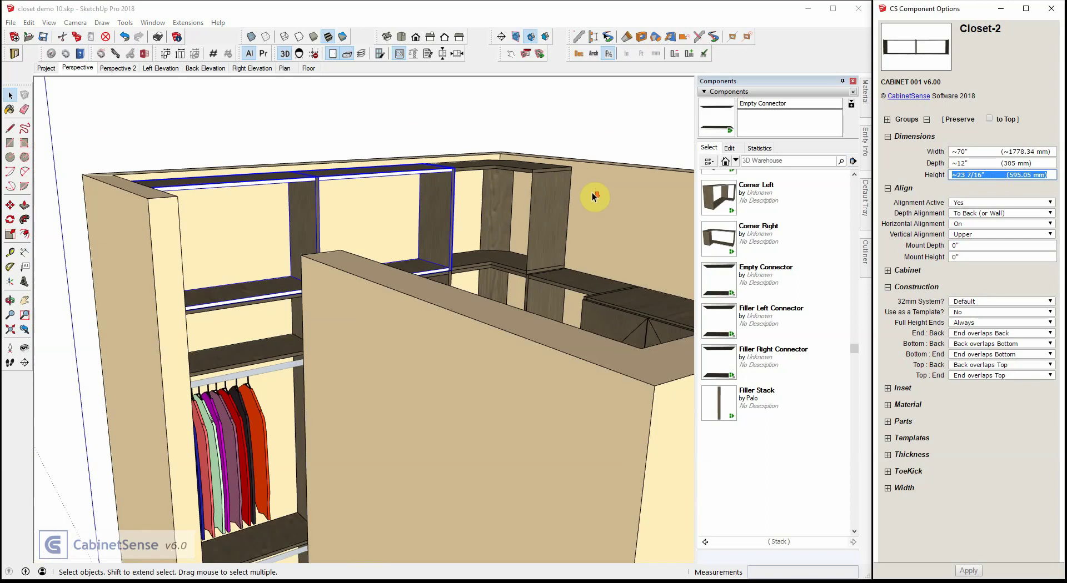
{"action": "middle_click_drag", "start_coordinate": [593, 196], "coordinate": [279, 203]}
{"action": "scroll", "coordinate": [212, 169], "scroll_direction": "up", "scroll_amount": 4}
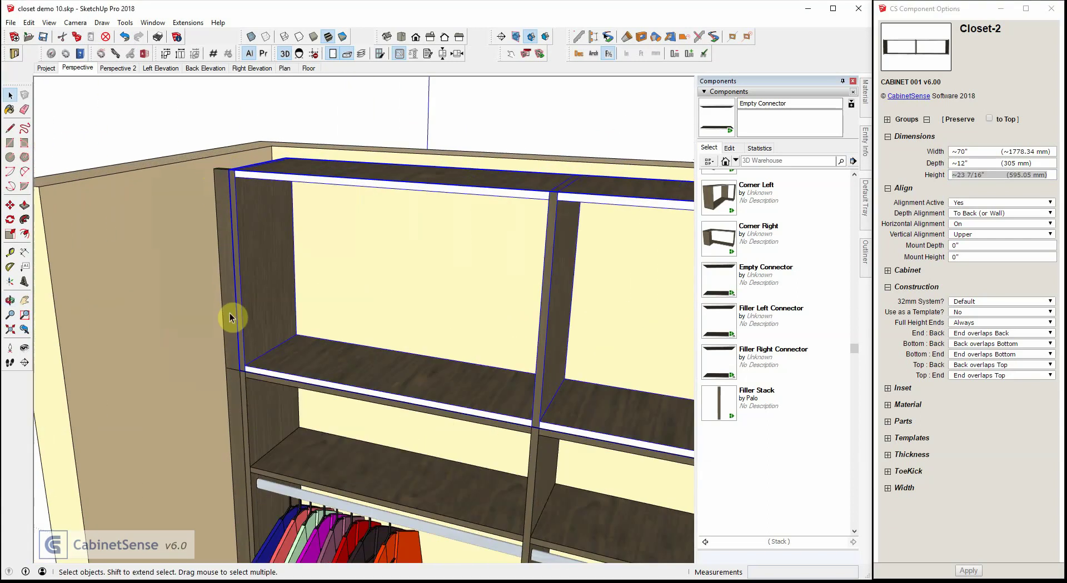
{"action": "scroll", "coordinate": [231, 316], "scroll_direction": "down", "scroll_amount": 3}
{"action": "middle_click_drag", "start_coordinate": [231, 295], "coordinate": [417, 176]}
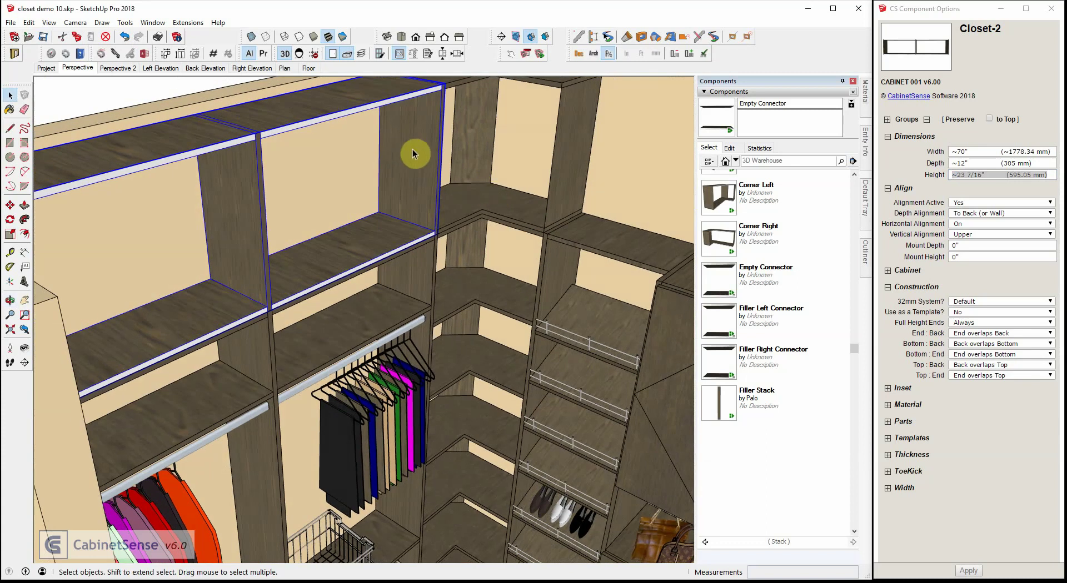
{"action": "scroll", "coordinate": [389, 192], "scroll_direction": "down", "scroll_amount": 4}
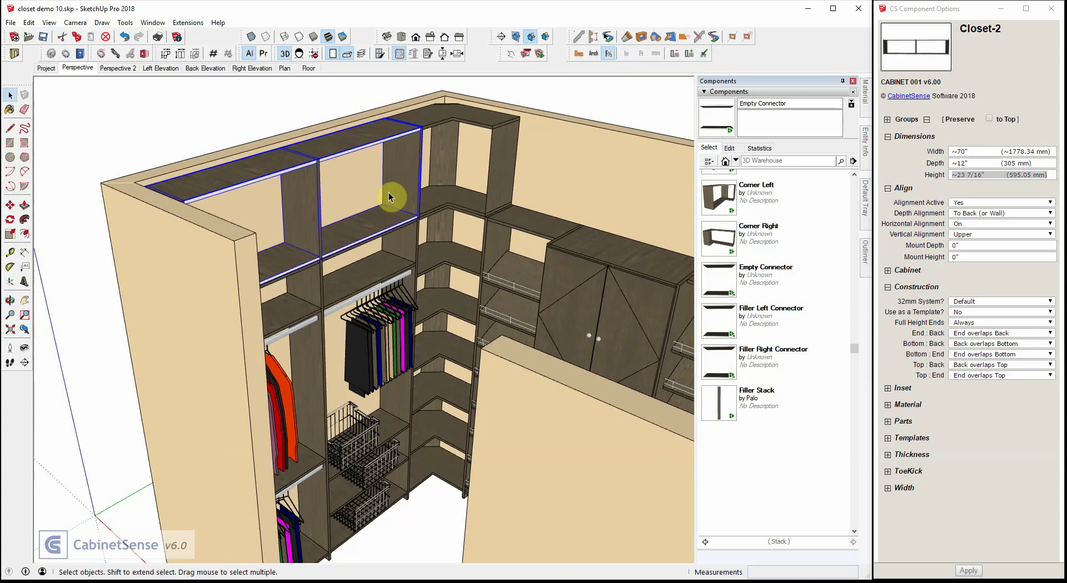
{"action": "middle_click_drag", "start_coordinate": [388, 192], "coordinate": [352, 171]}
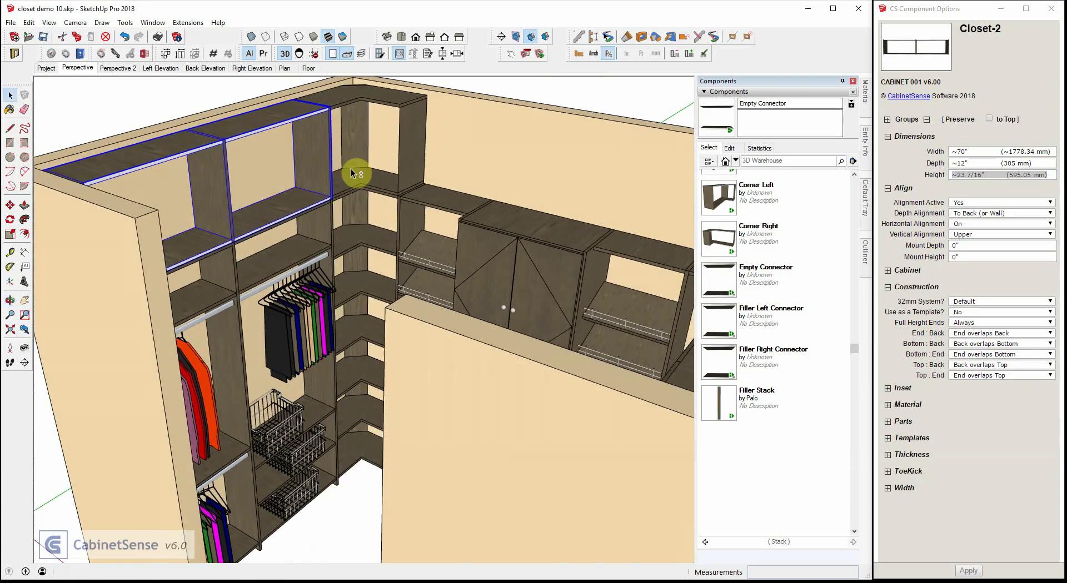